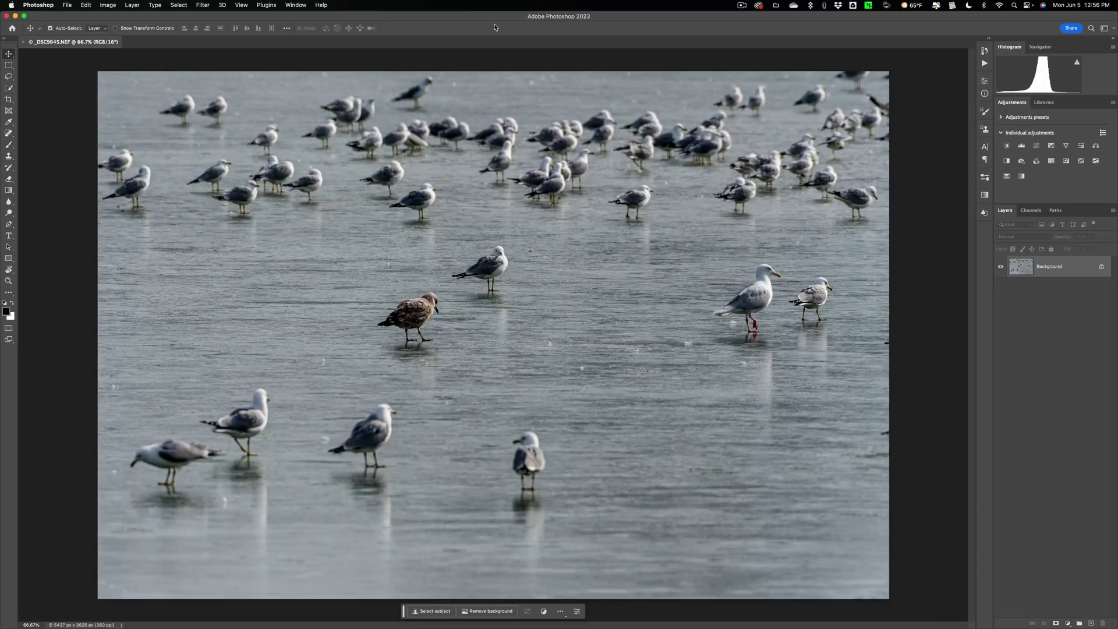
Switch to the Spot Healing Brush with the J shortcut
key("j")
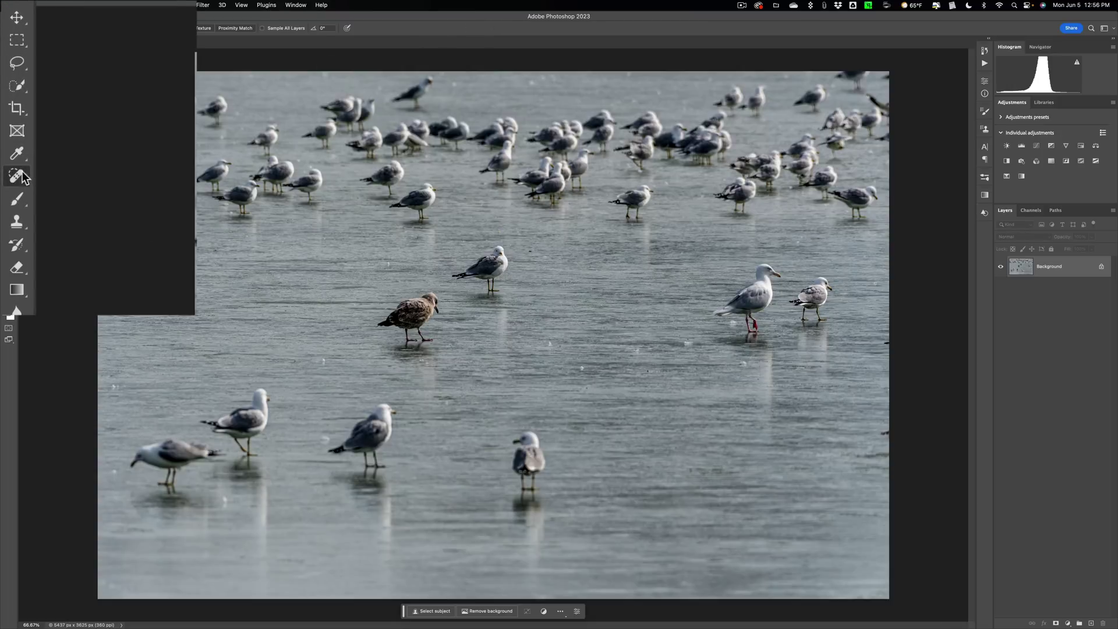
Choose the Remove Tool from the healing flyout and set its brush size to 125
right_click(19, 178)
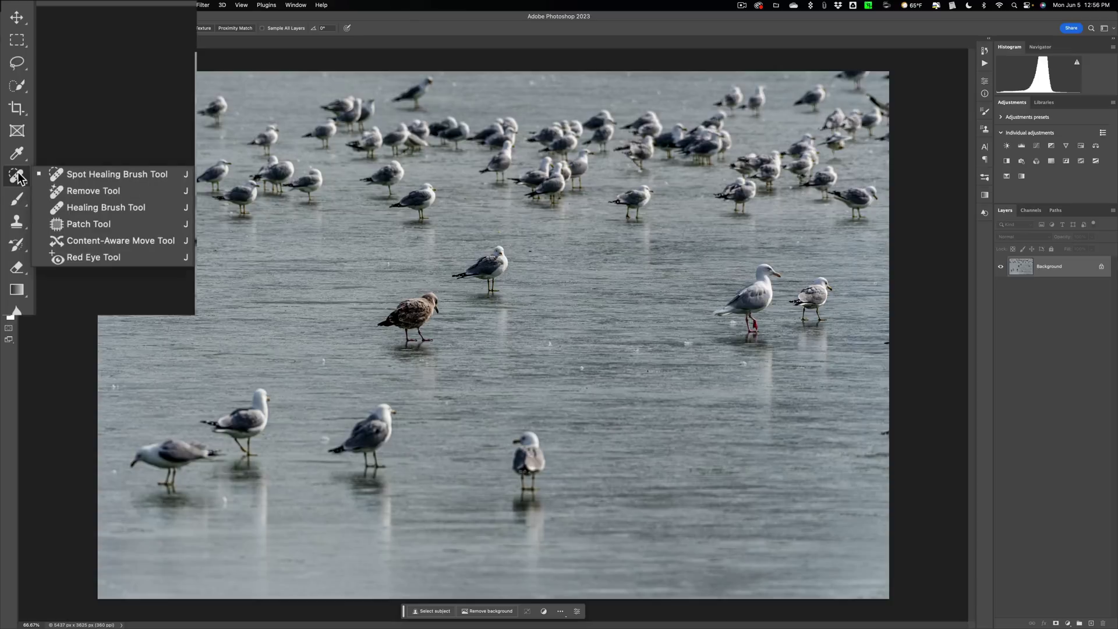
left_click(117, 191)
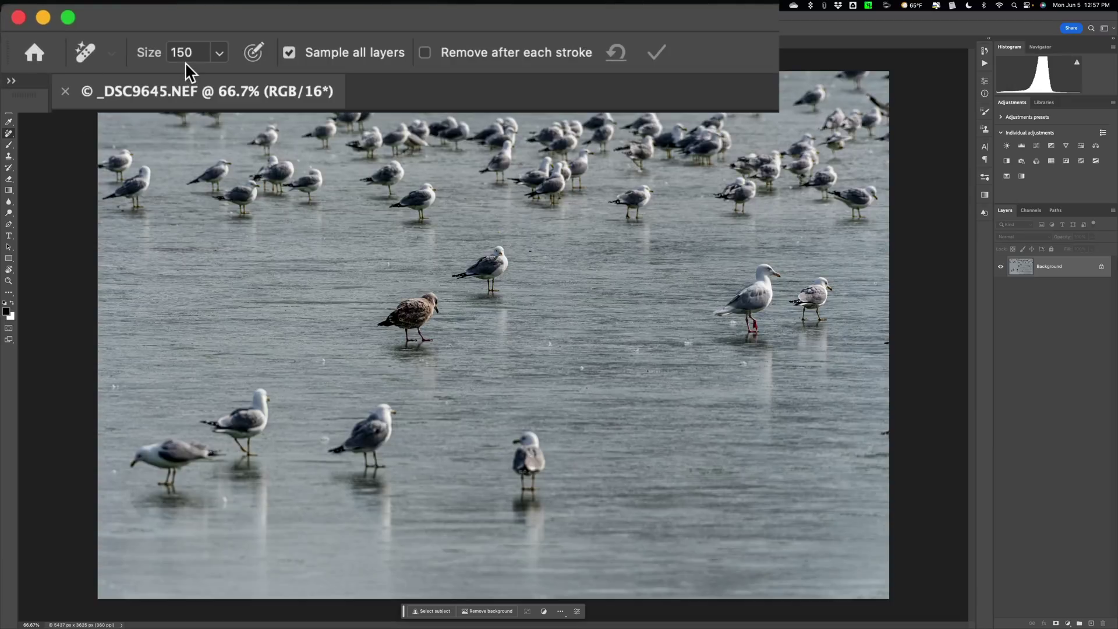
left_click(218, 55)
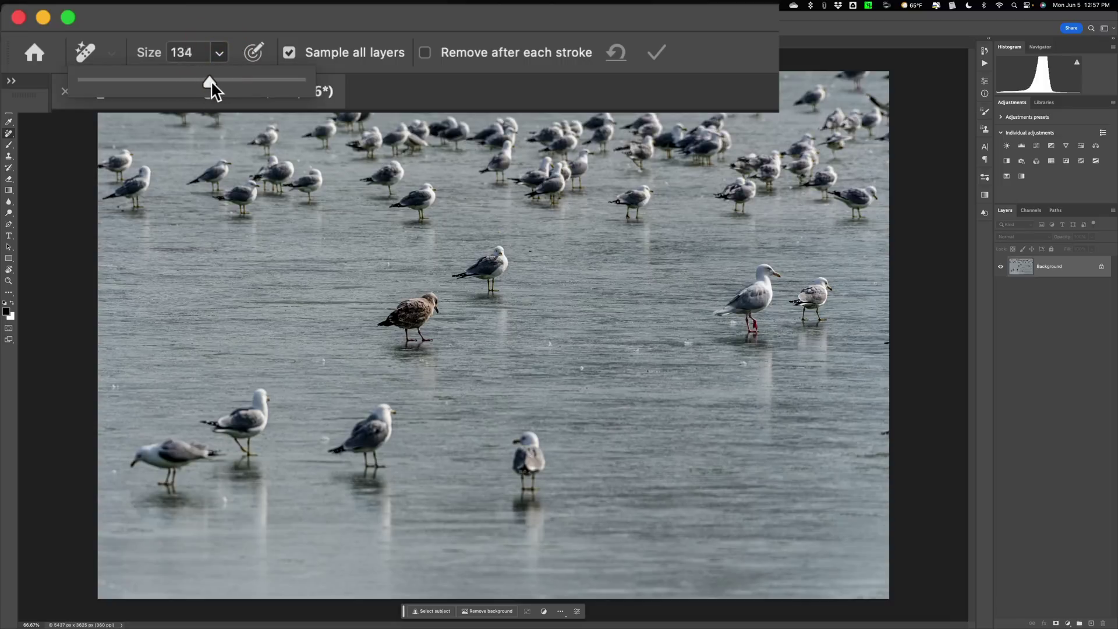
left_click_drag(211, 80, 214, 80)
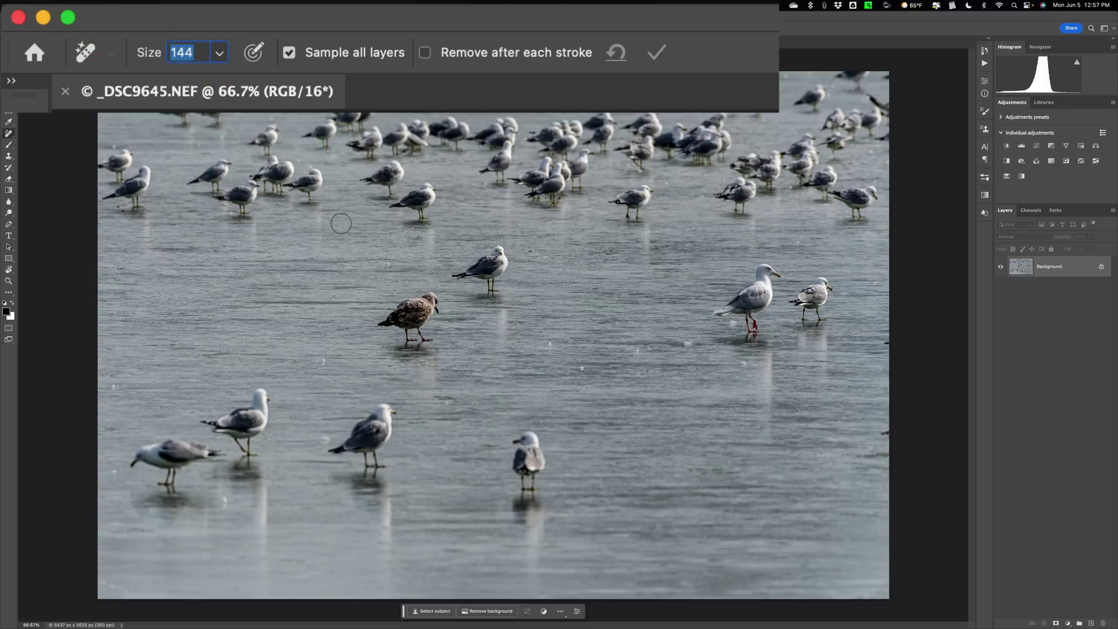
key("bracketright")
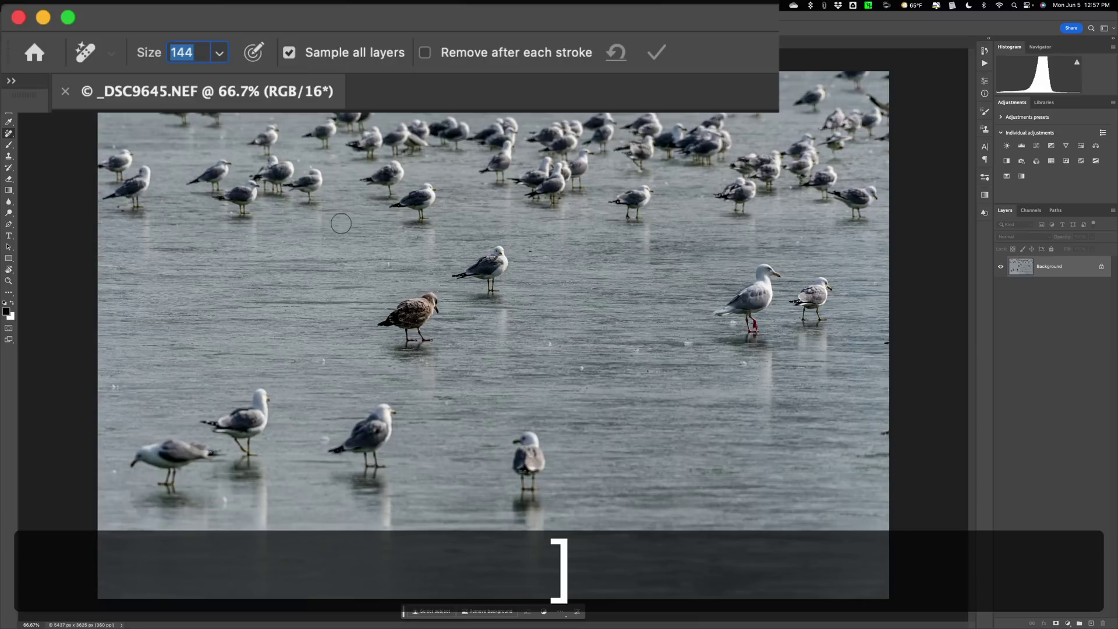
left_click(312, 30)
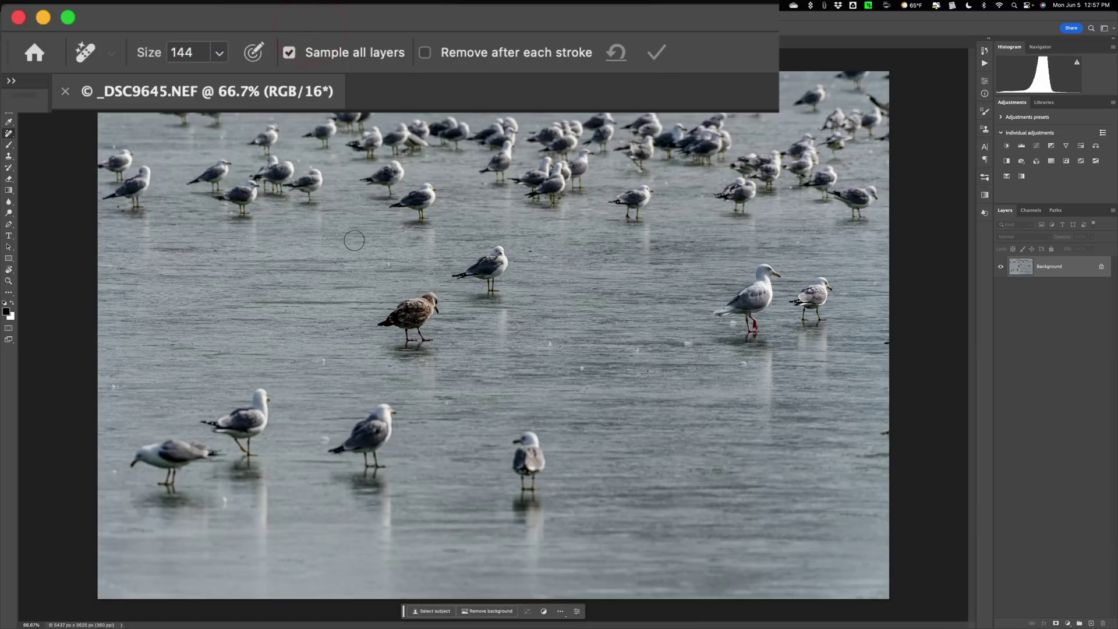
key("bracketleft")
key("bracketright")
key("bracketright")
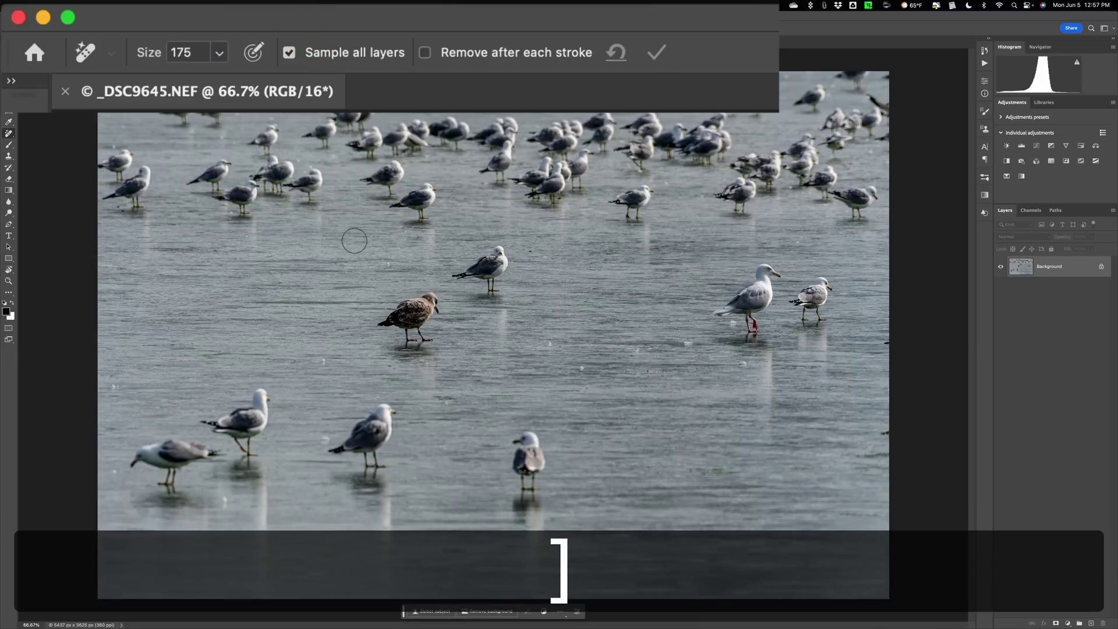
key("bracketleft")
key("bracketleft")
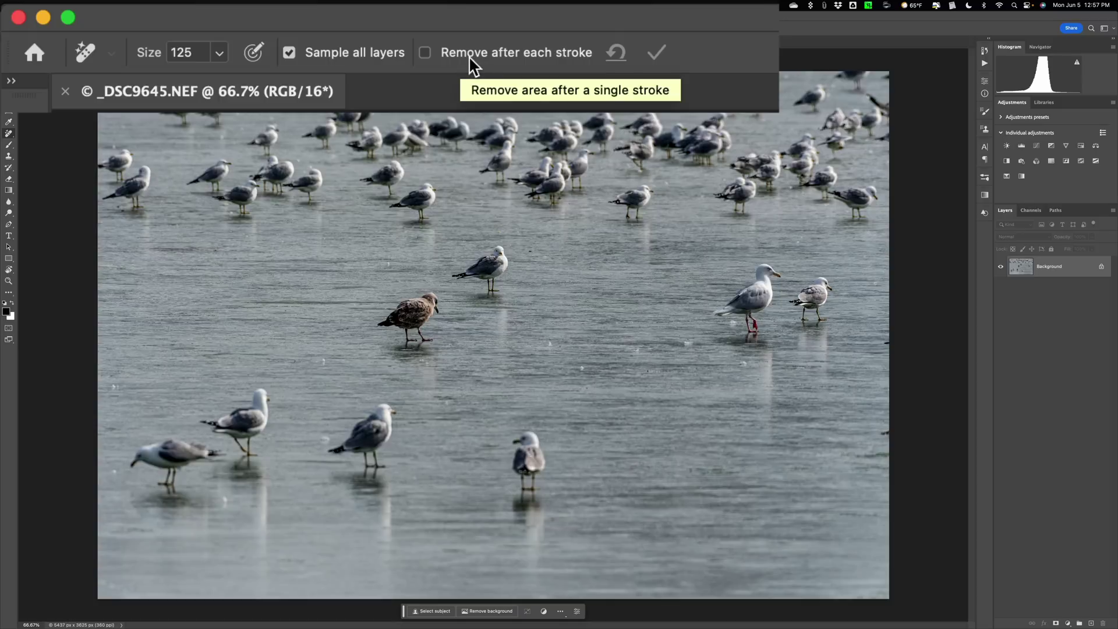
Enable 'Remove after each stroke' and brush away the specks on the ice near the big gull
left_click(426, 54)
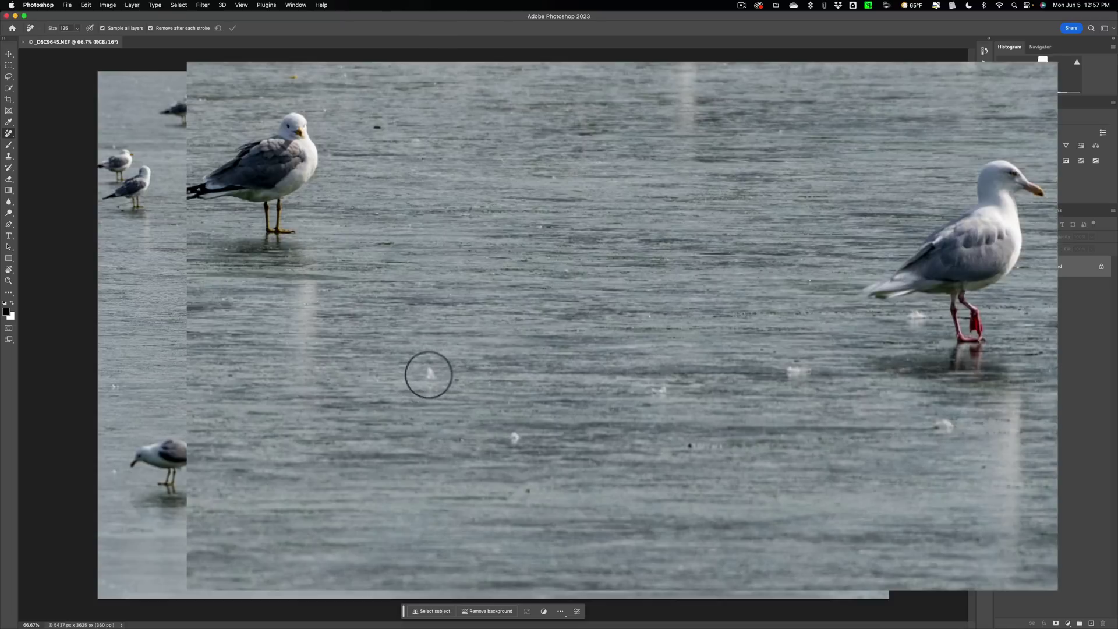
left_click(429, 375)
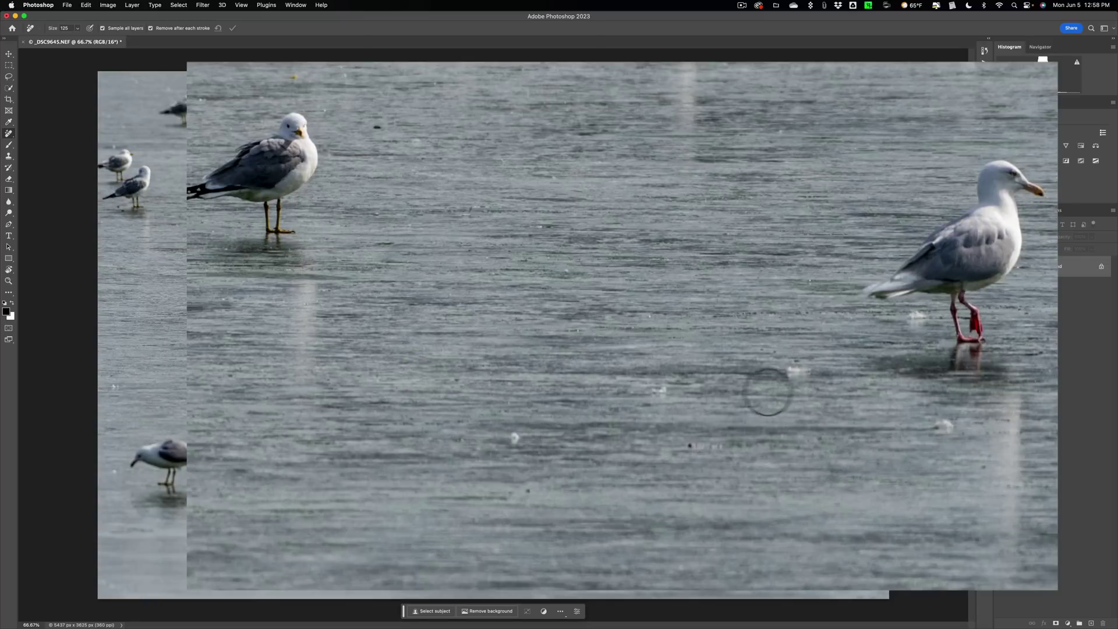
mouse_move(798, 372)
left_mouse_down()
mouse_move(578, 410)
mouse_move(501, 446)
left_mouse_up()
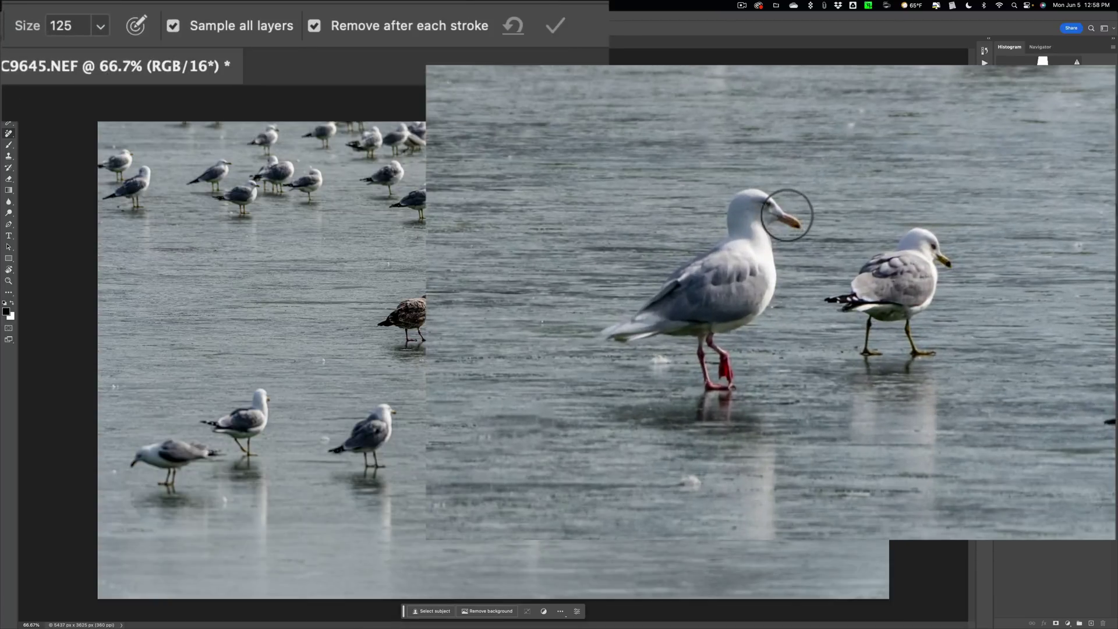
Undo the botched removal of the large gull's head and turn off 'Remove after each stroke'
mouse_move(787, 216)
left_mouse_down()
mouse_move(727, 215)
mouse_move(718, 248)
mouse_move(661, 256)
left_mouse_up()
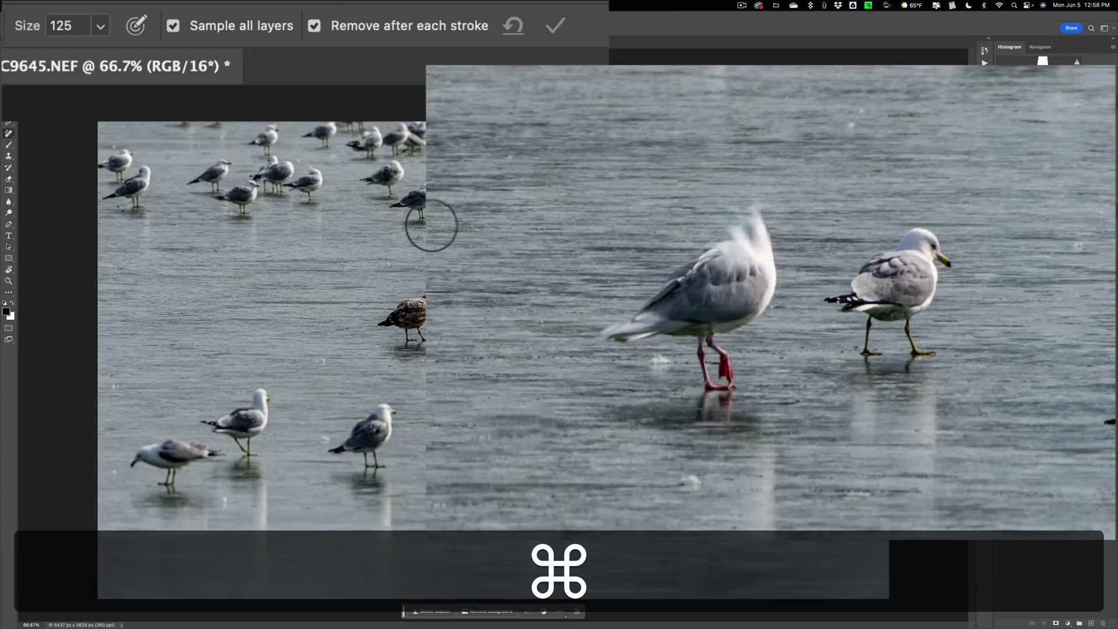
key("super+z")
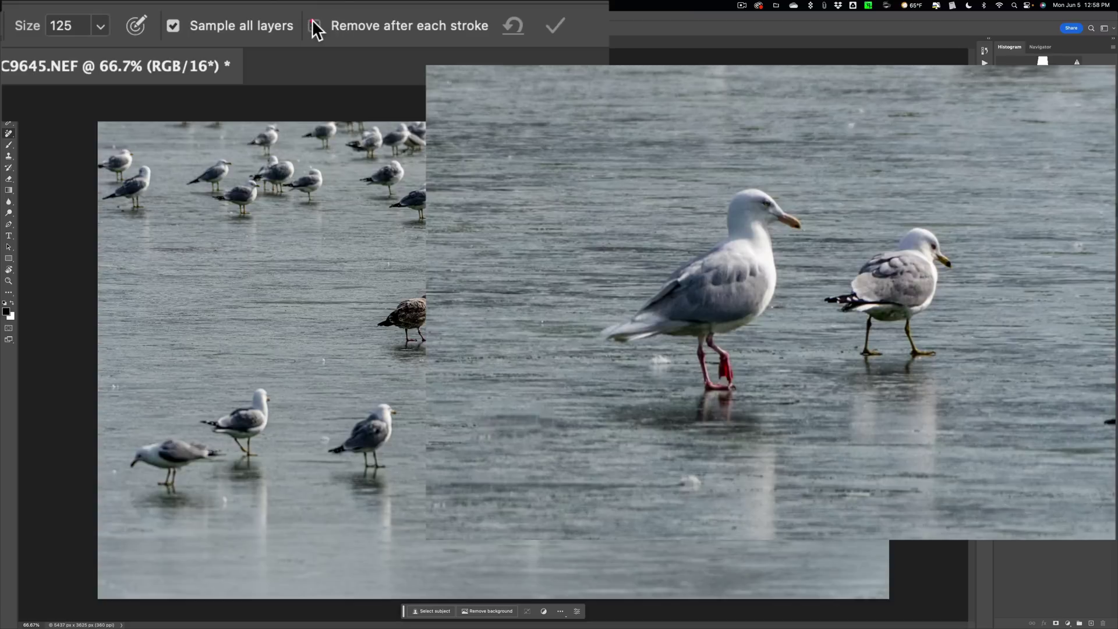
left_click(313, 22)
Paint over the large gull and the second right-hand gull, including their reflections
mouse_move(788, 210)
left_mouse_down()
mouse_move(727, 201)
mouse_move(728, 247)
left_mouse_up()
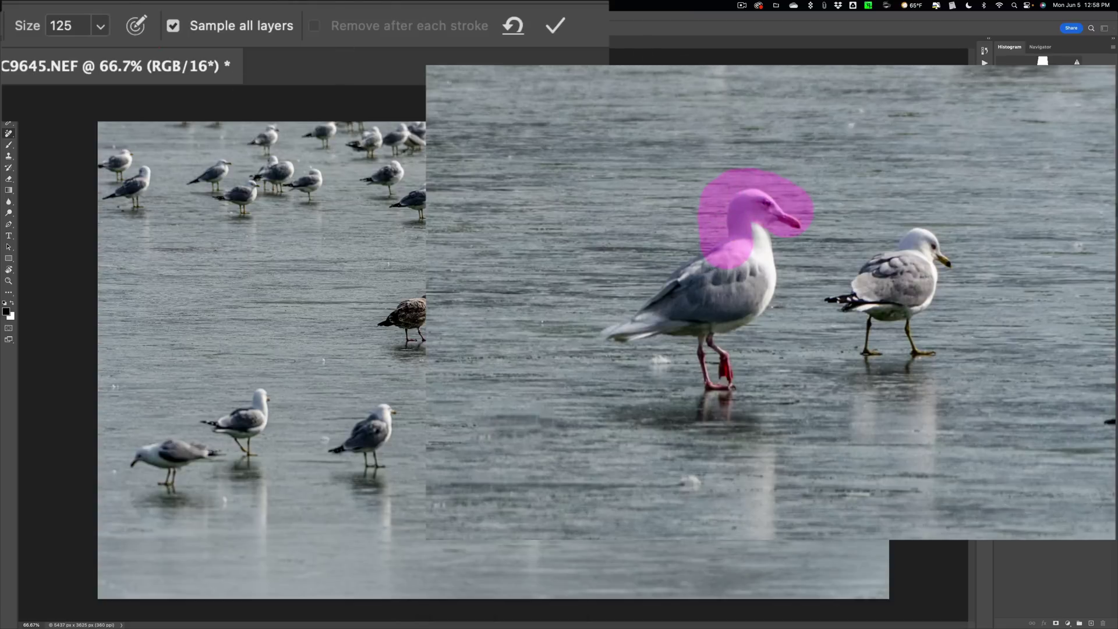
mouse_move(769, 233)
left_mouse_down()
mouse_move(740, 265)
mouse_move(646, 291)
mouse_move(629, 324)
mouse_move(781, 309)
mouse_move(752, 291)
mouse_move(651, 332)
mouse_move(669, 320)
mouse_move(657, 342)
mouse_move(666, 350)
mouse_move(705, 340)
mouse_move(741, 419)
mouse_move(639, 414)
mouse_move(746, 427)
mouse_move(767, 533)
mouse_move(728, 516)
mouse_move(686, 474)
mouse_move(754, 427)
left_mouse_up()
mouse_move(827, 326)
left_mouse_down()
mouse_move(943, 245)
mouse_move(885, 256)
mouse_move(839, 309)
mouse_move(920, 280)
mouse_move(876, 355)
mouse_move(897, 349)
mouse_move(912, 330)
mouse_move(832, 379)
mouse_move(821, 373)
mouse_move(897, 370)
mouse_move(927, 390)
mouse_move(928, 516)
mouse_move(904, 460)
mouse_move(894, 384)
mouse_move(893, 514)
mouse_move(847, 396)
mouse_move(855, 517)
left_mouse_up()
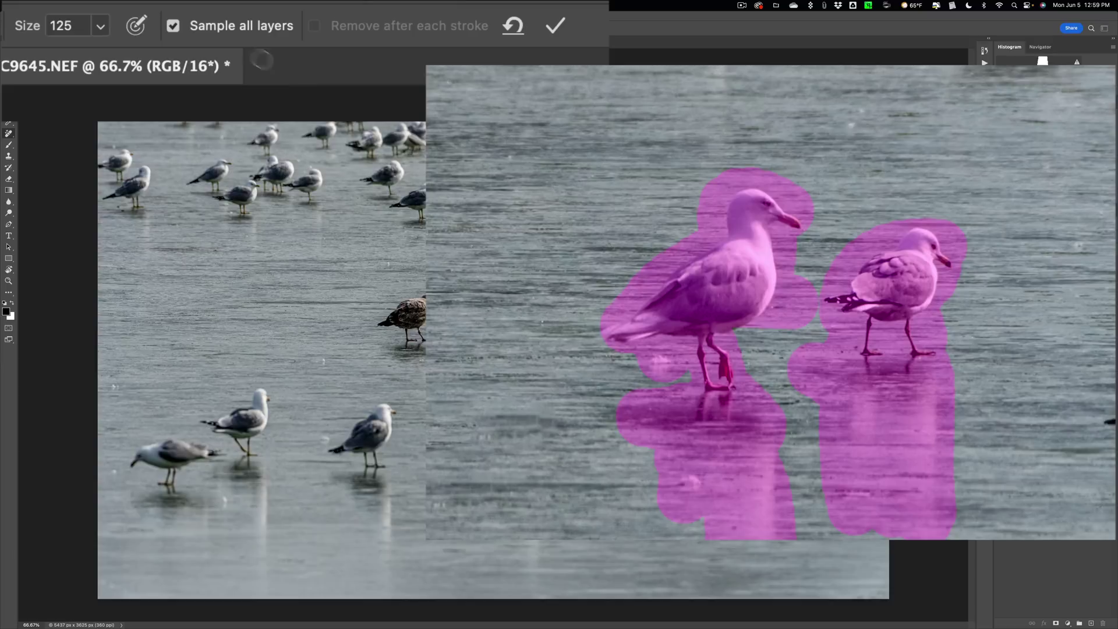
Commit the marking so both right-hand gulls and their reflections become plain ice
left_click(550, 25)
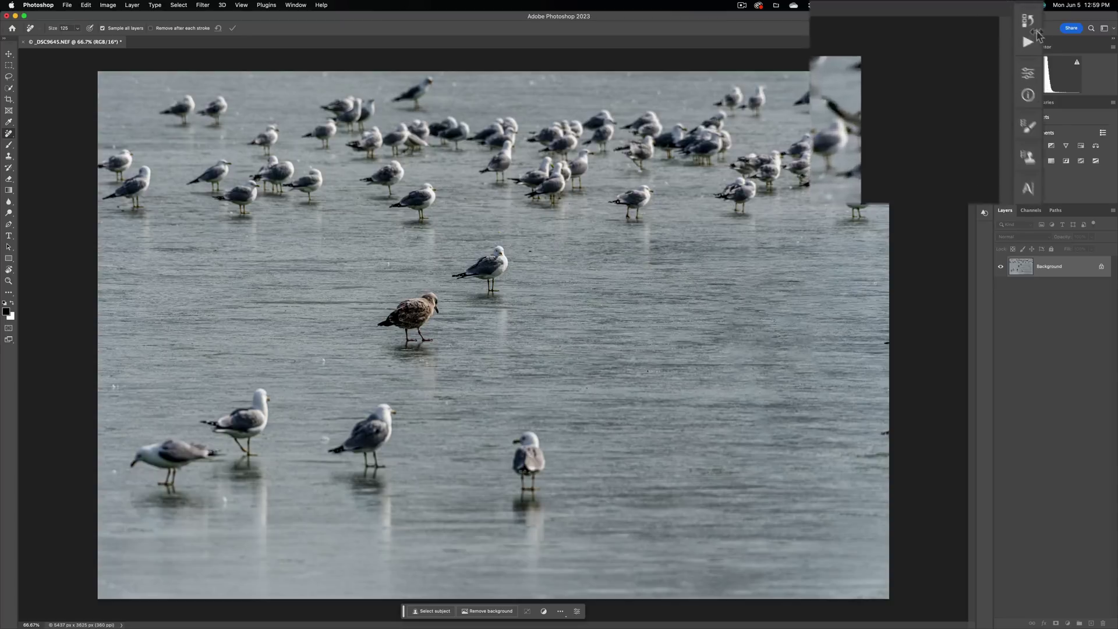
Revert the photo to its Open state from the History panel, then close the panel
left_click(1028, 23)
left_click(891, 71)
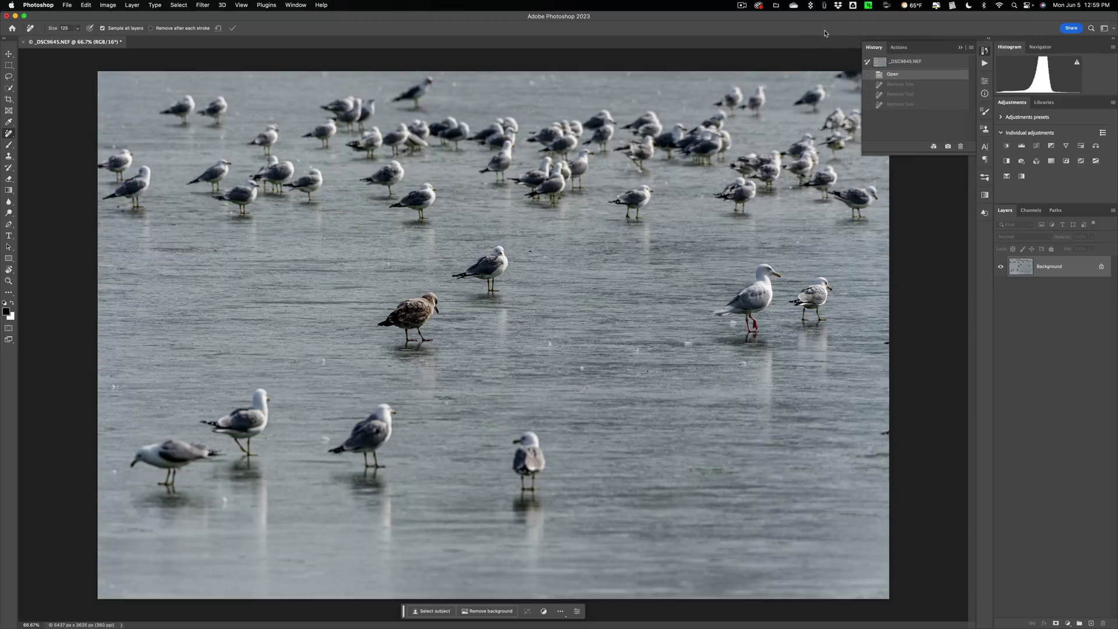
left_click(824, 31)
left_click(961, 49)
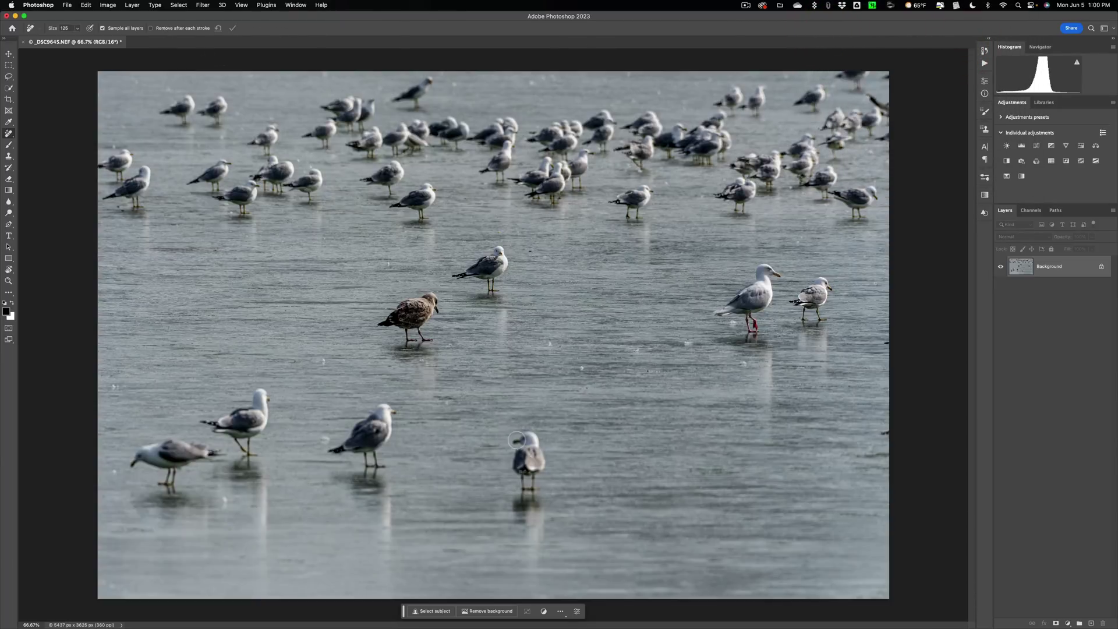
Paint over the two lower-centre gulls and their reflections for removal
mouse_move(516, 442)
left_mouse_down()
mouse_move(532, 437)
mouse_move(522, 438)
mouse_move(540, 462)
mouse_move(524, 446)
mouse_move(515, 458)
mouse_move(536, 514)
mouse_move(533, 574)
mouse_move(517, 508)
mouse_move(517, 485)
mouse_move(528, 484)
left_mouse_up()
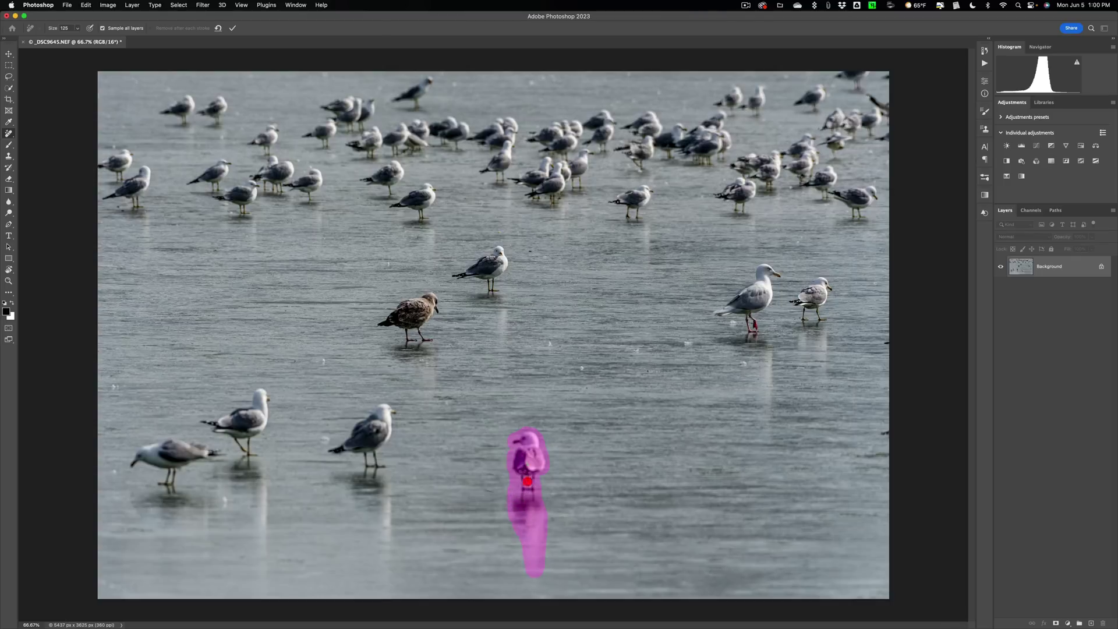
mouse_move(393, 408)
left_mouse_down()
mouse_move(327, 450)
mouse_move(348, 454)
left_mouse_up()
mouse_move(379, 419)
left_mouse_down()
mouse_move(359, 458)
mouse_move(375, 463)
mouse_move(337, 475)
mouse_move(382, 484)
mouse_move(345, 493)
mouse_move(393, 496)
mouse_move(363, 504)
mouse_move(391, 506)
mouse_move(379, 516)
mouse_move(387, 537)
mouse_move(377, 513)
mouse_move(379, 538)
mouse_move(368, 510)
mouse_move(387, 522)
mouse_move(388, 553)
mouse_move(351, 498)
left_mouse_up()
Apply the marked gull removals, then remove a small spot on the ice
left_click(232, 29)
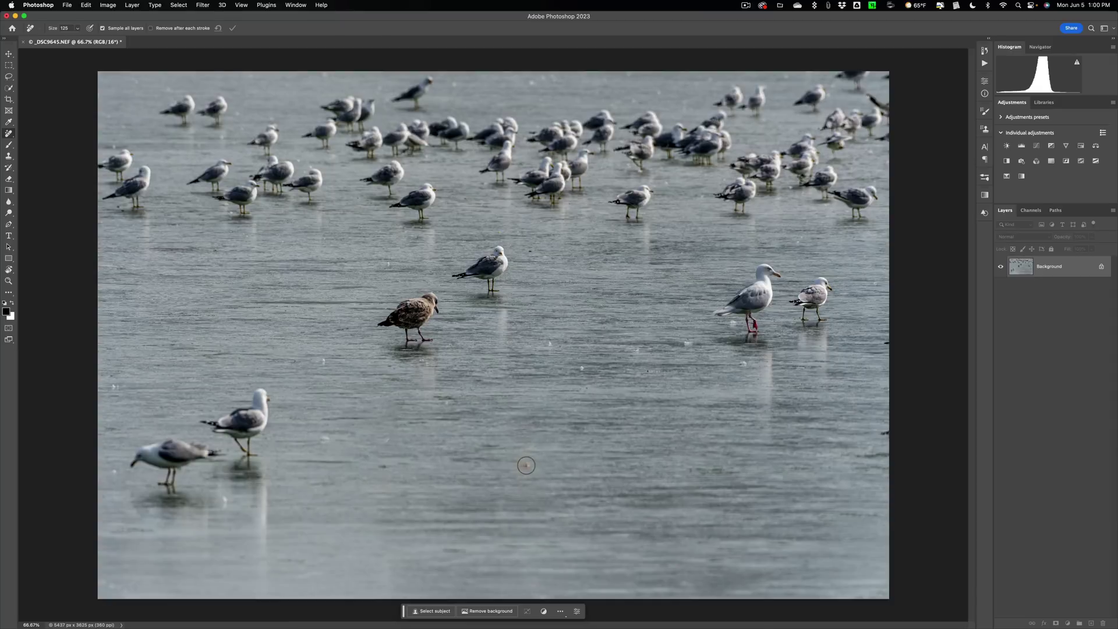
left_click_drag(526, 465, 526, 465)
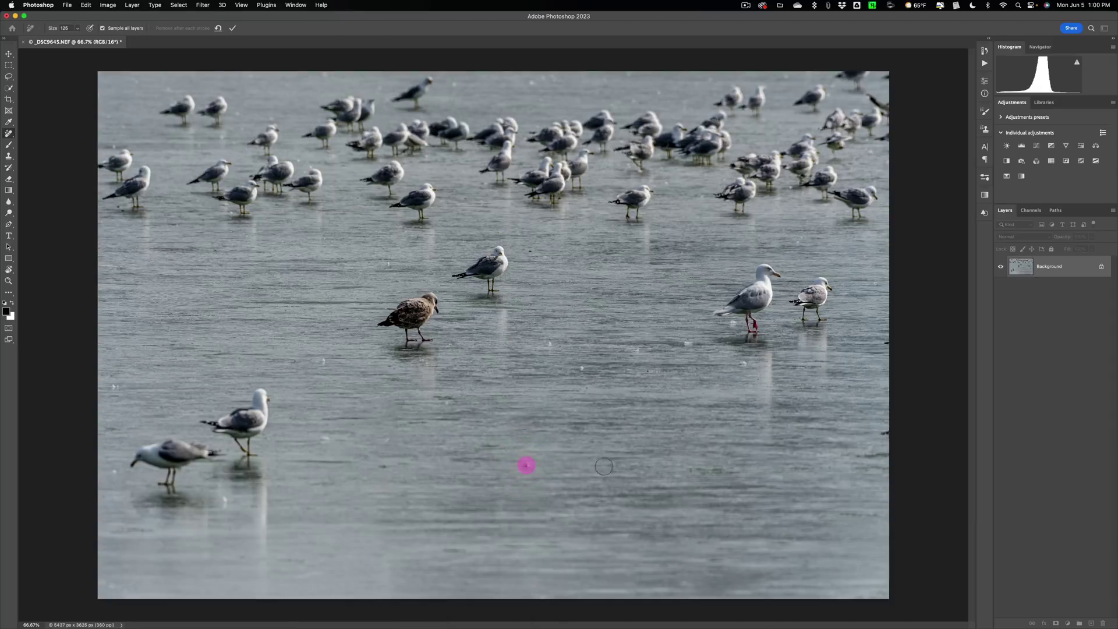
left_click(233, 29)
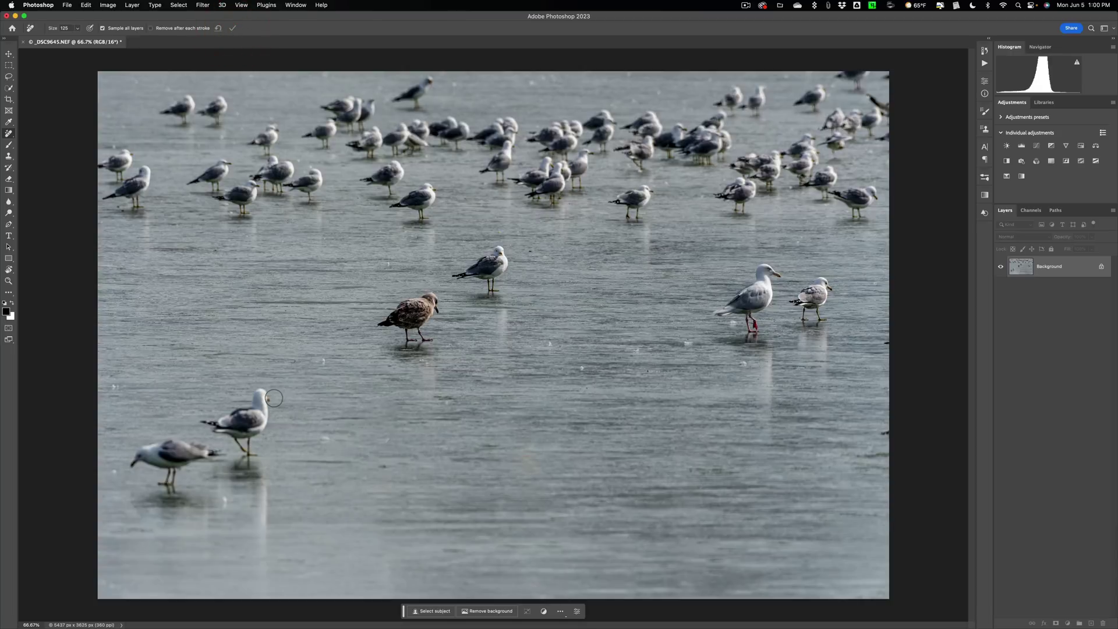
Remove the lower-left standing gull and the far-left gull with their reflections
mouse_move(278, 396)
left_mouse_down()
mouse_move(206, 421)
mouse_move(265, 414)
mouse_move(264, 428)
mouse_move(215, 434)
mouse_move(245, 453)
mouse_move(262, 487)
mouse_move(262, 547)
mouse_move(241, 463)
mouse_move(244, 524)
mouse_move(261, 565)
mouse_move(231, 516)
mouse_move(232, 466)
mouse_move(210, 479)
mouse_move(224, 499)
mouse_move(256, 484)
mouse_move(259, 463)
left_mouse_up()
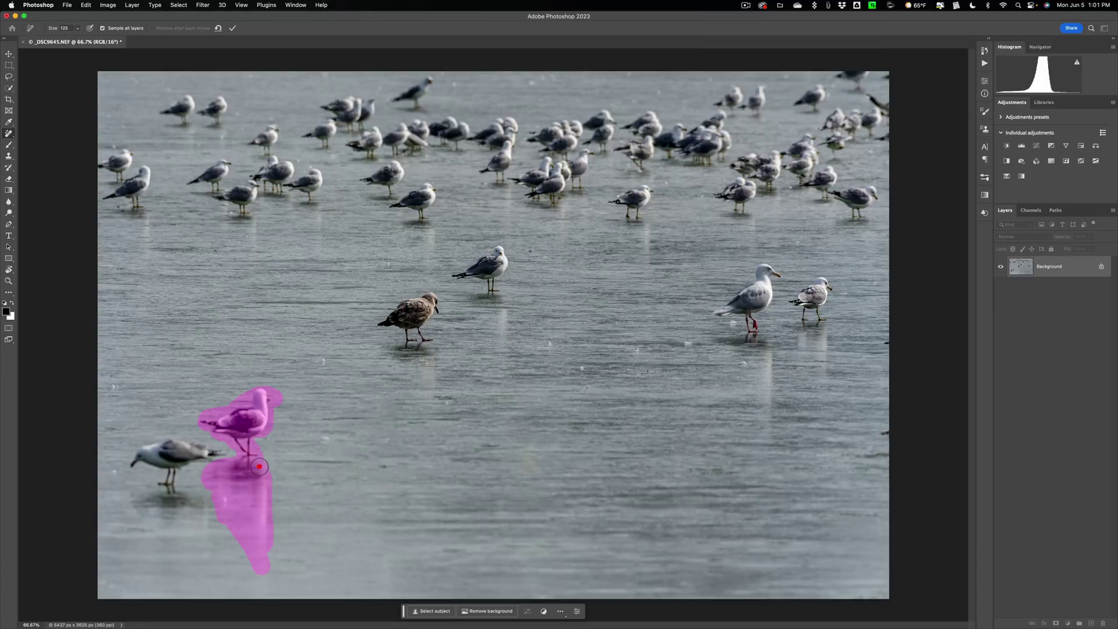
left_click(231, 29)
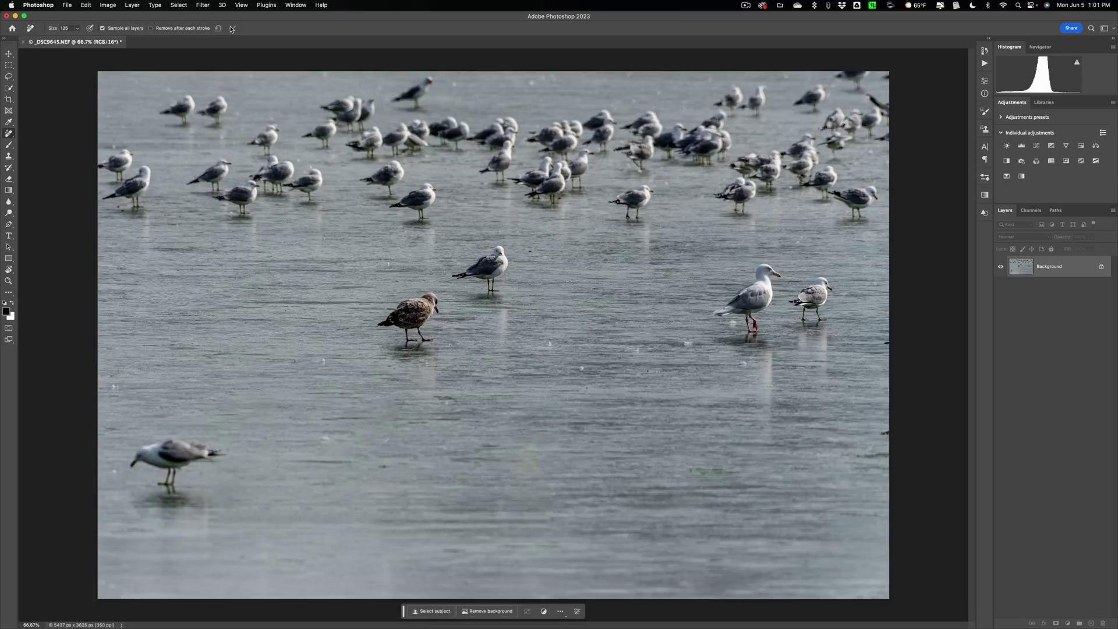
mouse_move(211, 444)
left_mouse_down()
mouse_move(133, 459)
mouse_move(161, 475)
mouse_move(160, 493)
mouse_move(167, 483)
mouse_move(203, 512)
mouse_move(189, 505)
mouse_move(174, 531)
mouse_move(171, 496)
mouse_move(165, 511)
mouse_move(137, 509)
mouse_move(159, 487)
mouse_move(131, 486)
mouse_move(134, 516)
mouse_move(192, 516)
left_mouse_up()
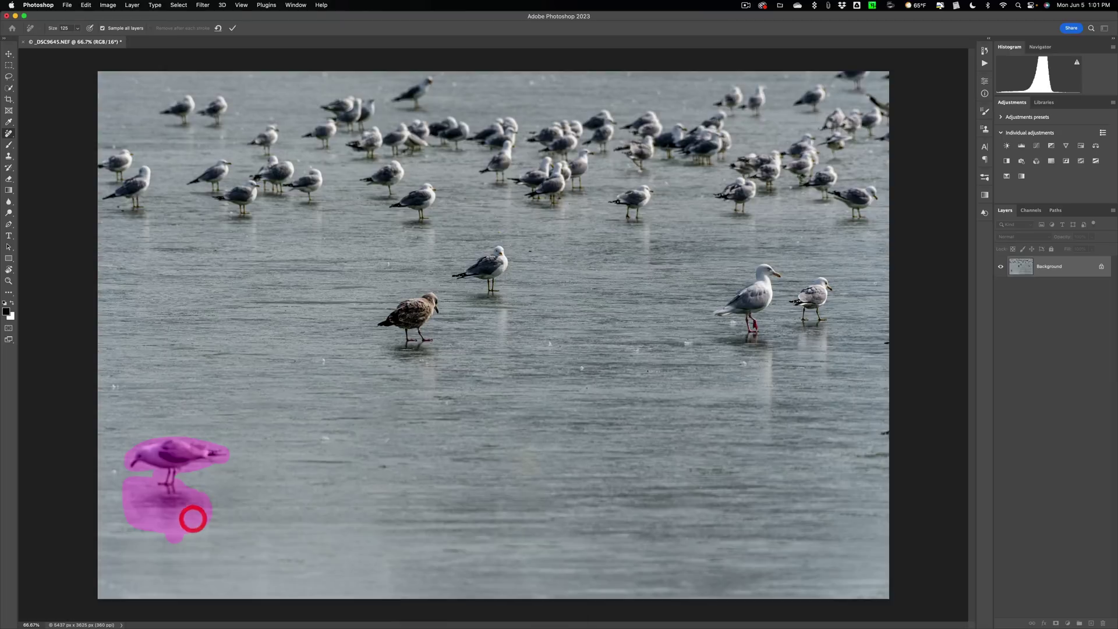
left_click(233, 28)
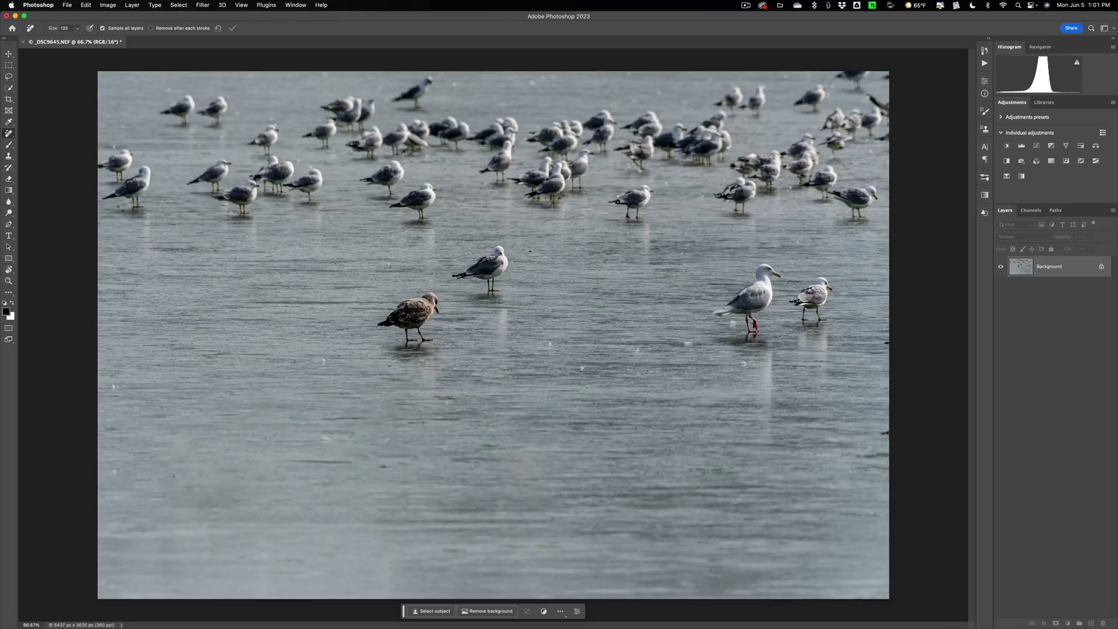
Quit Photoshop, saving the edit as _DSC9645-Edit.tif, and return to Lightroom Classic
left_click(45, 8)
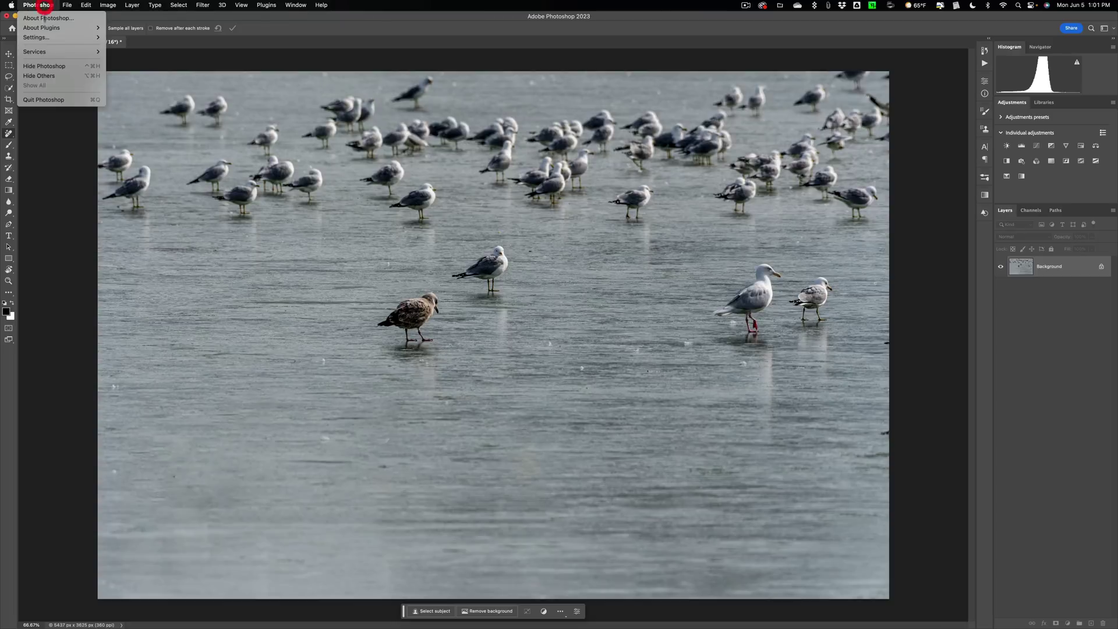
left_click(42, 97)
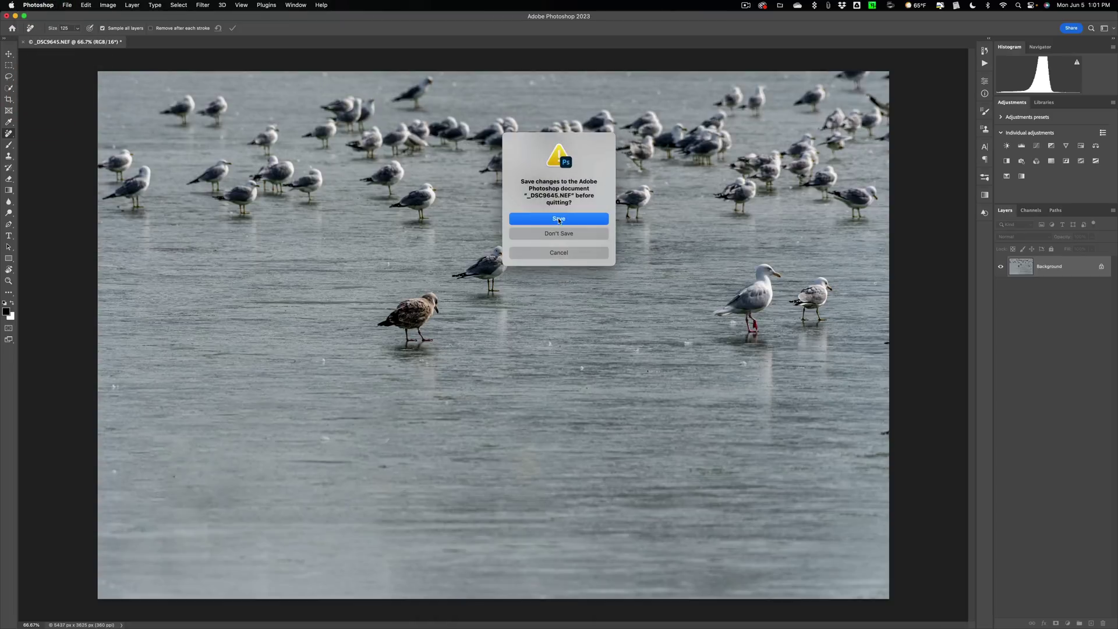
left_click(559, 219)
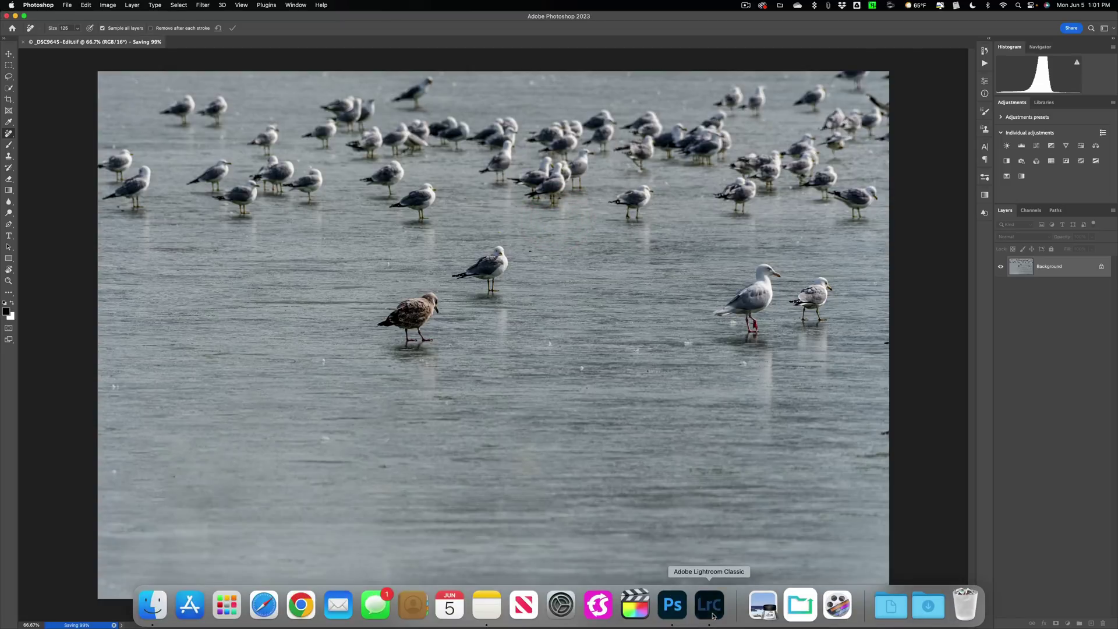
left_click(714, 616)
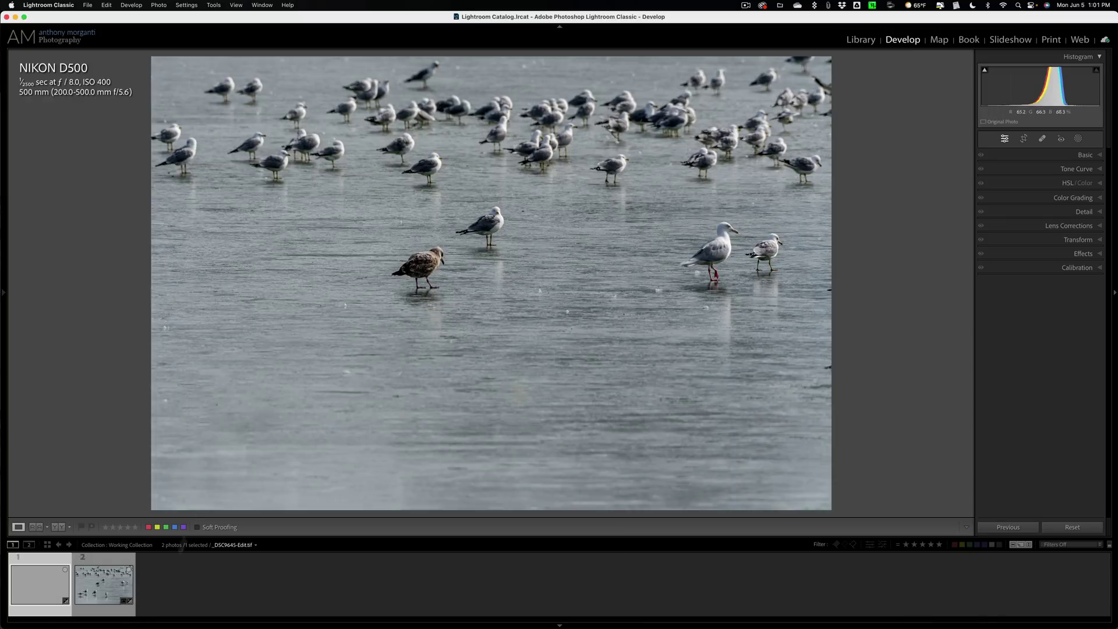
Select the original gulls photo in the filmstrip and activate the Content-Aware Remove healing tool
left_click(99, 576)
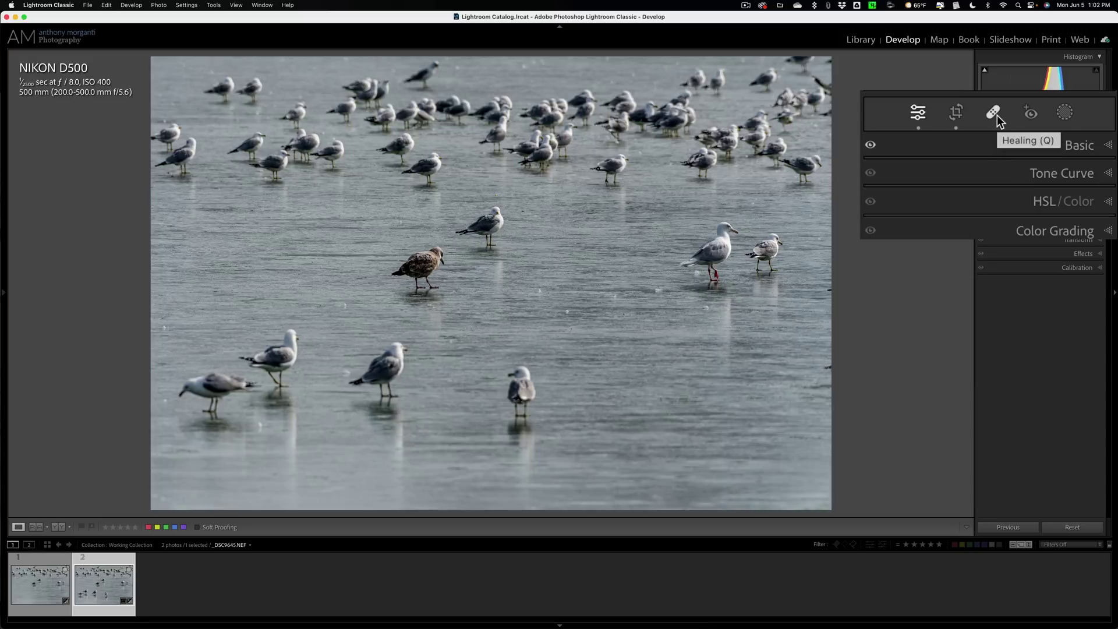
left_click(997, 119)
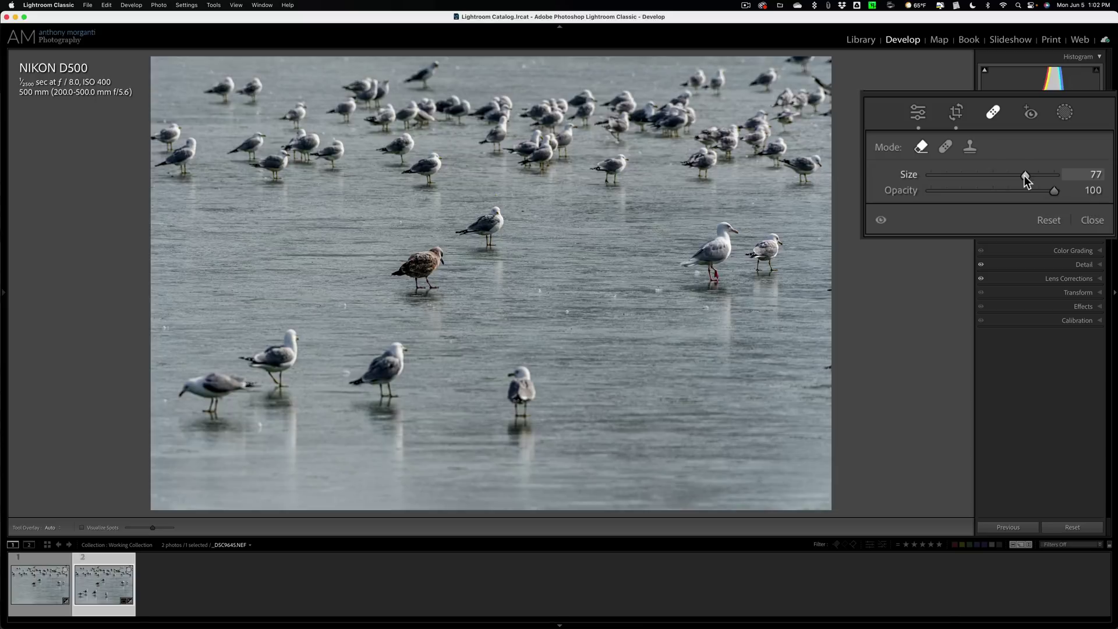
Set the Content-Aware Remove brush size to 82, then reduce it to 79
mouse_move(1026, 177)
left_mouse_down()
mouse_move(1008, 178)
mouse_move(1033, 178)
left_mouse_up()
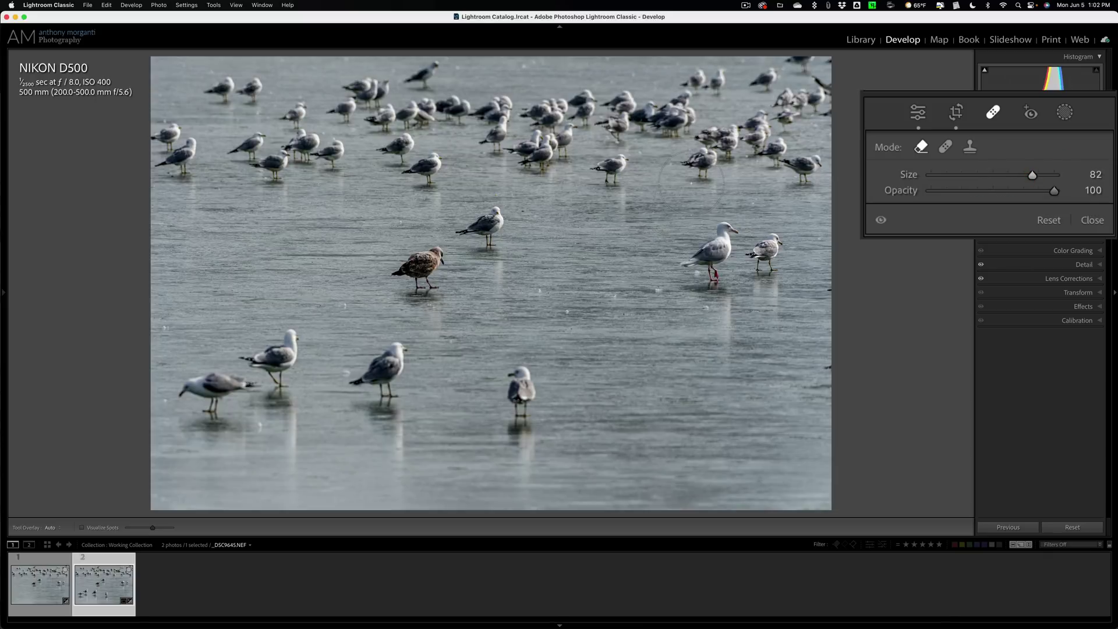
key("bracketleft")
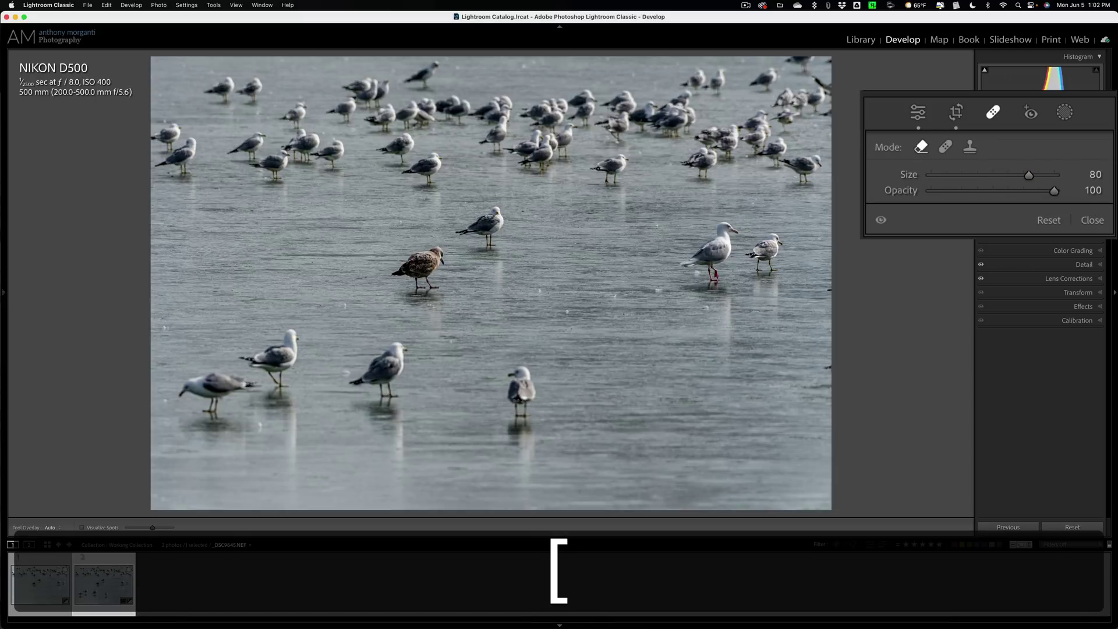
key("bracketleft")
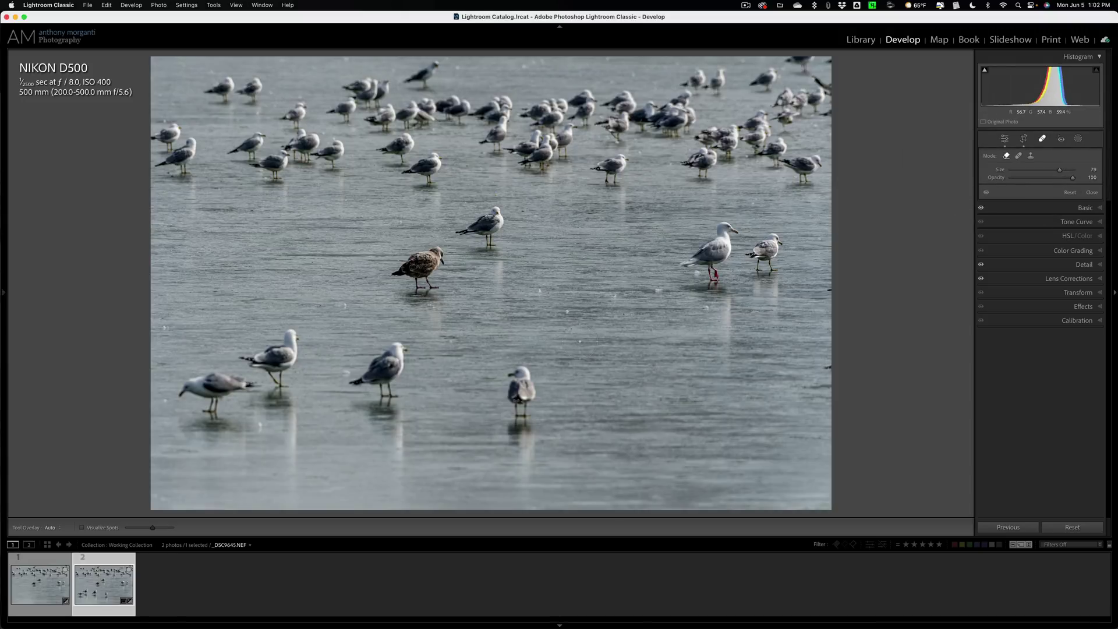
Shrink the brush to size 78, erase the lone bottom-centre gull, and outline the next gull and reflection
key("bracketleft")
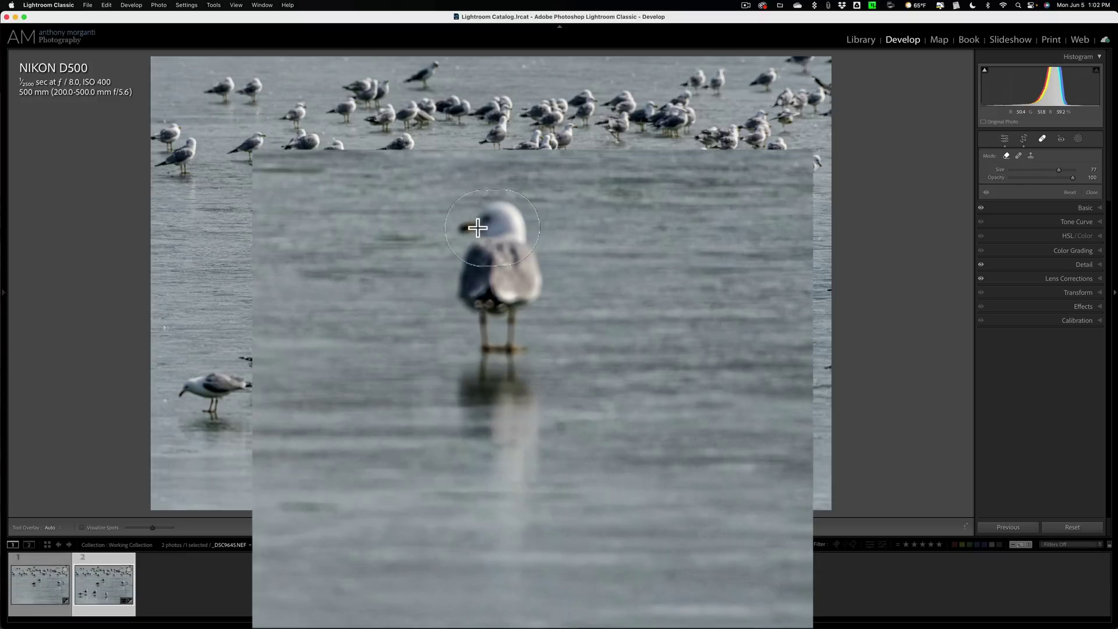
mouse_move(483, 221)
left_mouse_down()
mouse_move(522, 297)
mouse_move(485, 246)
mouse_move(469, 292)
mouse_move(475, 328)
mouse_move(479, 315)
mouse_move(491, 328)
mouse_move(515, 435)
mouse_move(520, 400)
mouse_move(515, 584)
mouse_move(465, 386)
mouse_move(492, 277)
left_mouse_up()
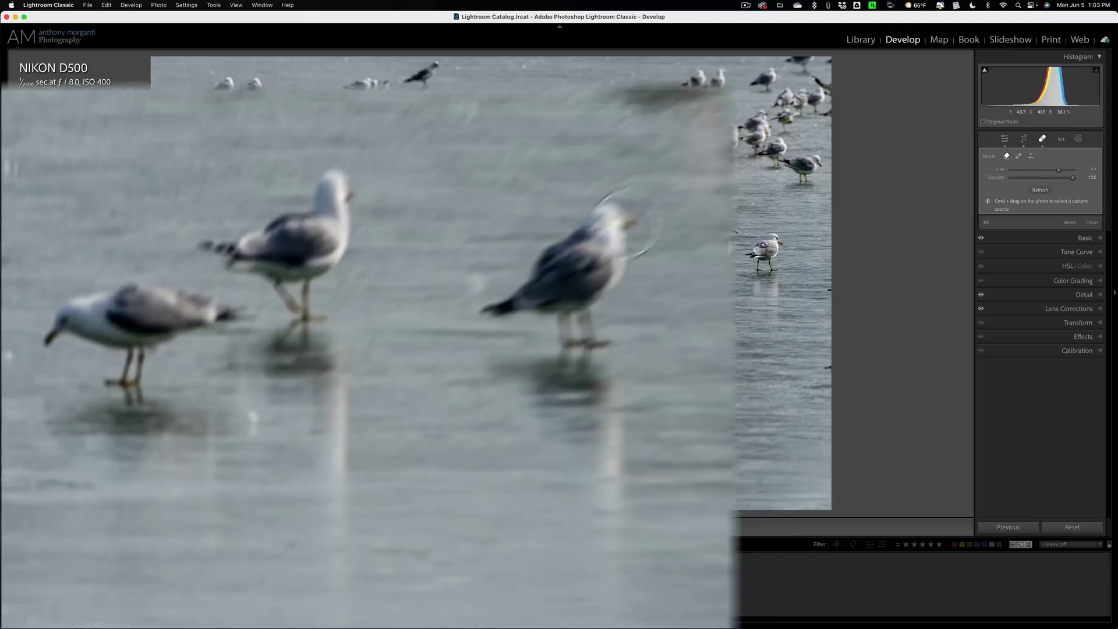
left_click_drag(387, 356, 358, 378)
mouse_move(526, 283)
left_mouse_down()
mouse_move(490, 271)
mouse_move(511, 302)
mouse_move(632, 258)
mouse_move(630, 279)
mouse_move(630, 252)
mouse_move(614, 331)
mouse_move(599, 325)
mouse_move(564, 357)
mouse_move(537, 345)
mouse_move(523, 356)
mouse_move(620, 532)
mouse_move(622, 583)
mouse_move(635, 517)
mouse_move(609, 398)
mouse_move(625, 357)
mouse_move(627, 414)
mouse_move(617, 359)
left_mouse_up()
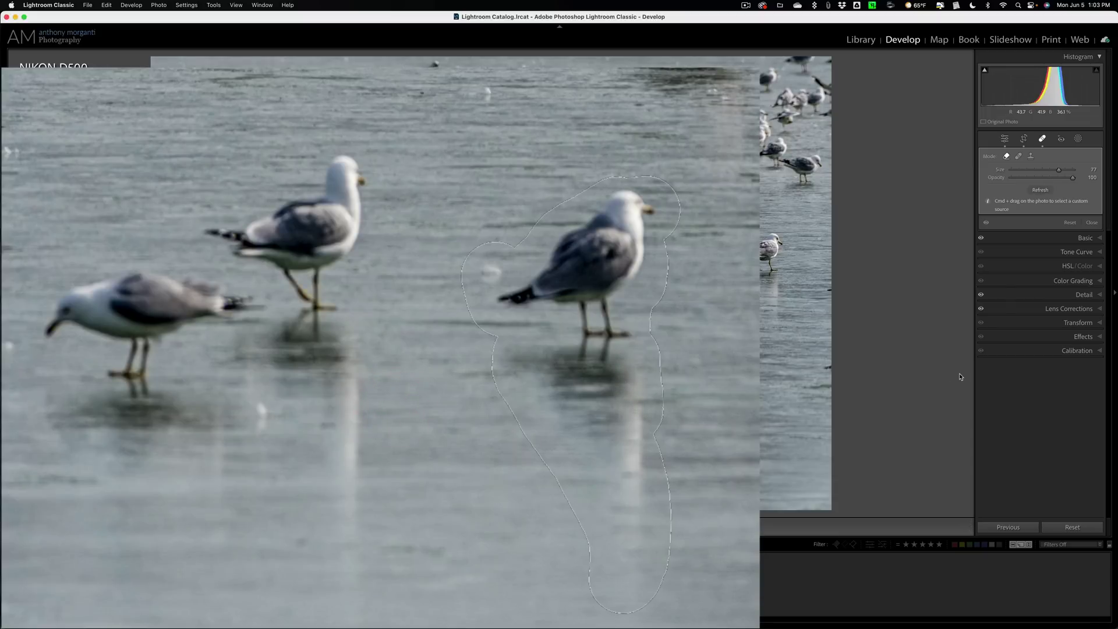
Erase the outlined gull and its long reflection, replacing them with plain ice
left_click_drag(961, 377, 961, 375)
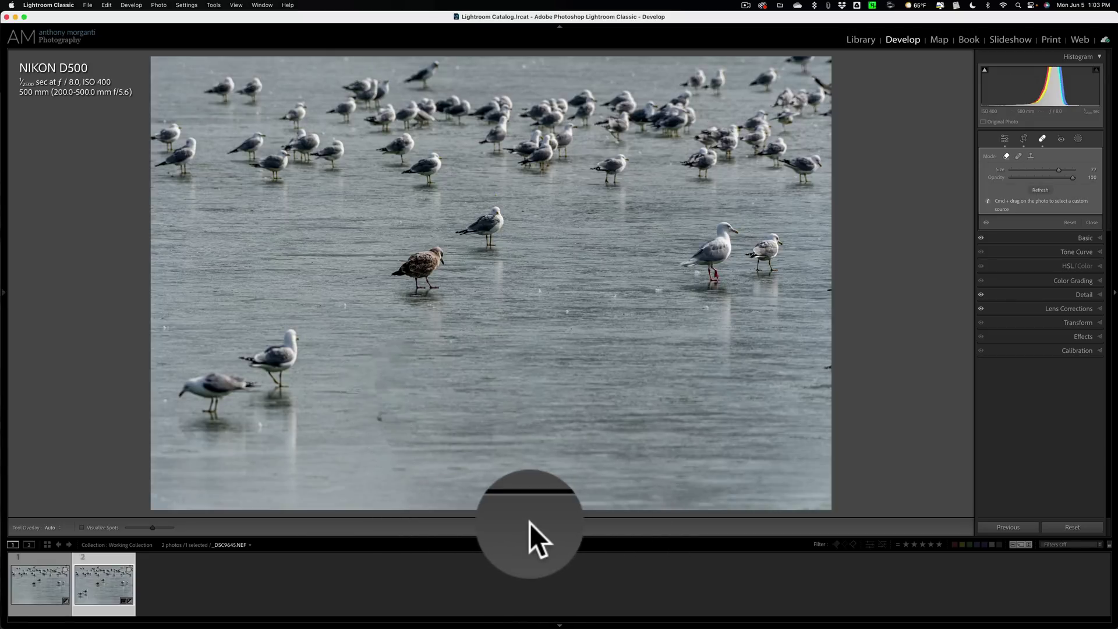
key("t")
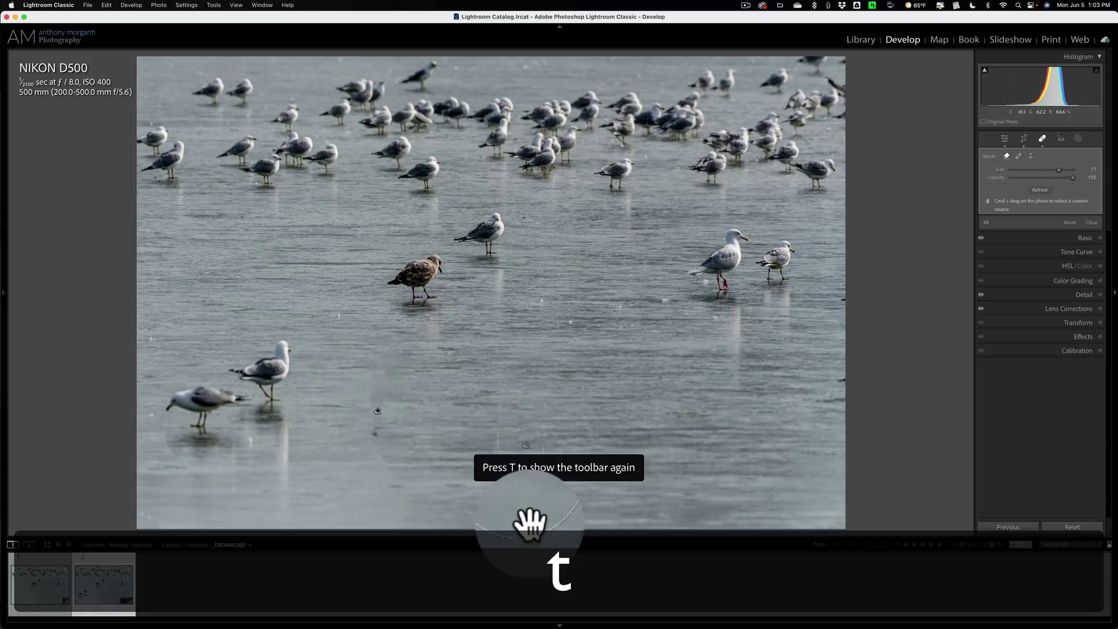
key("t")
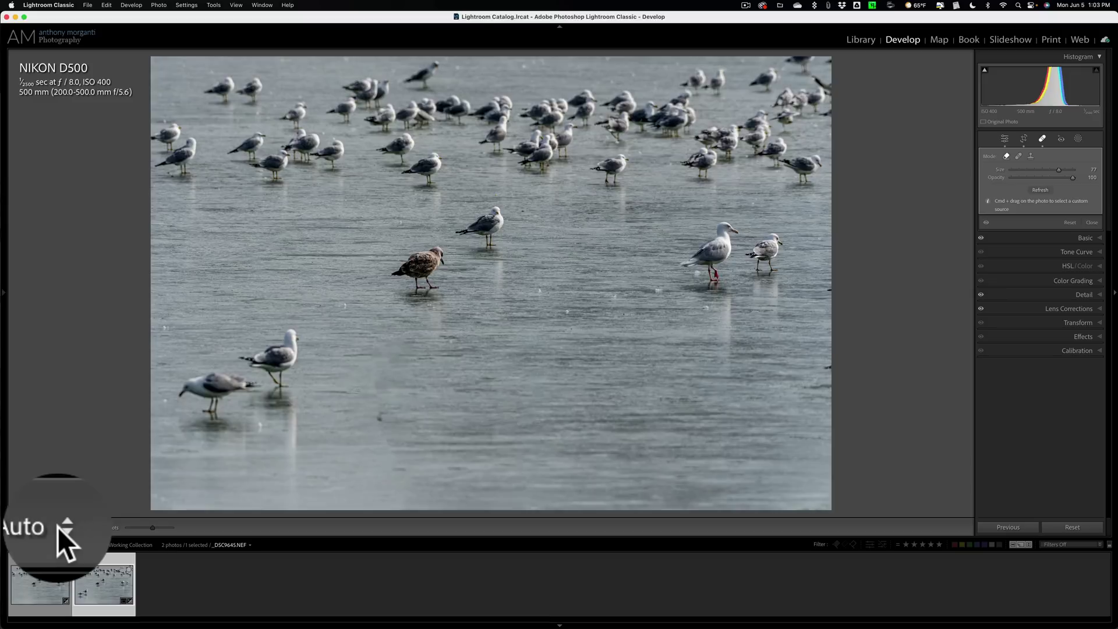
Set Tool Overlay to Never and remove the leftover smudge on the ice
left_click(58, 527)
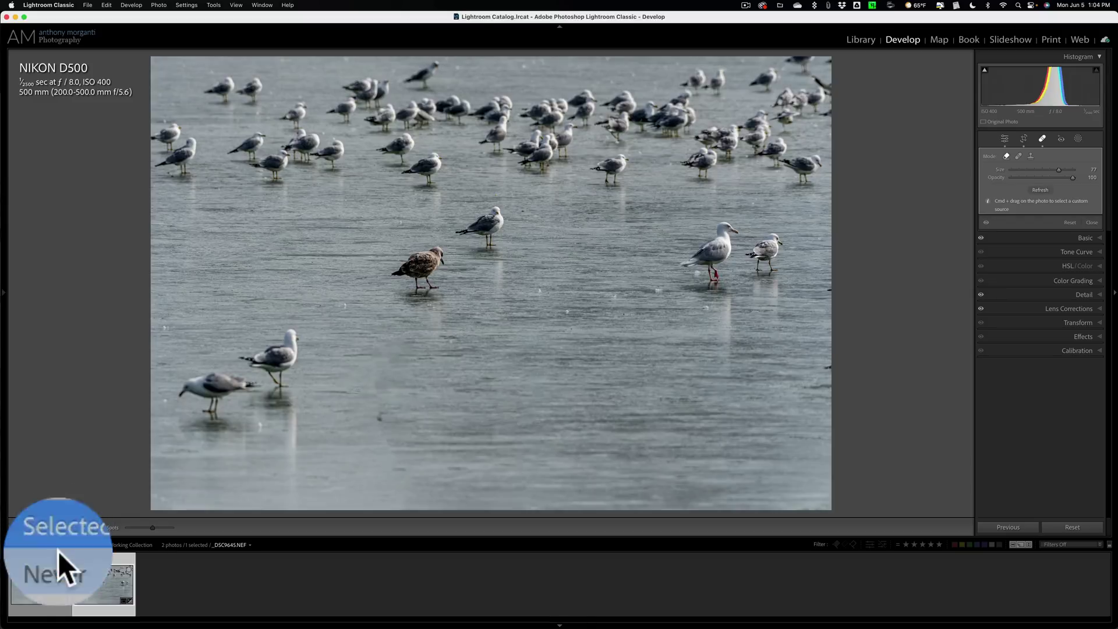
left_click(58, 554)
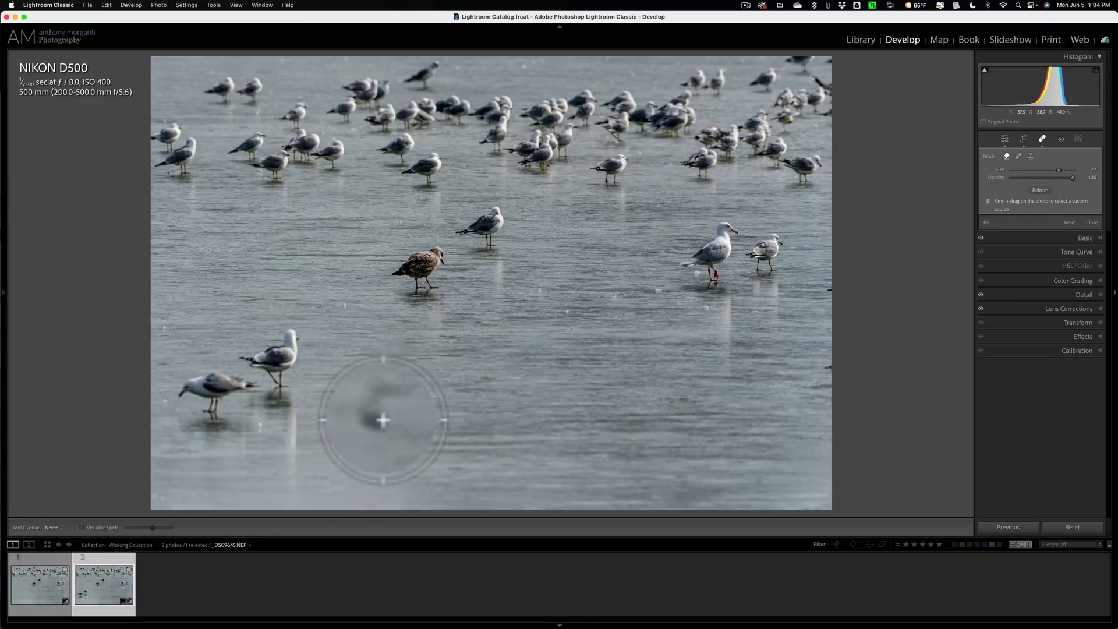
left_click(382, 419)
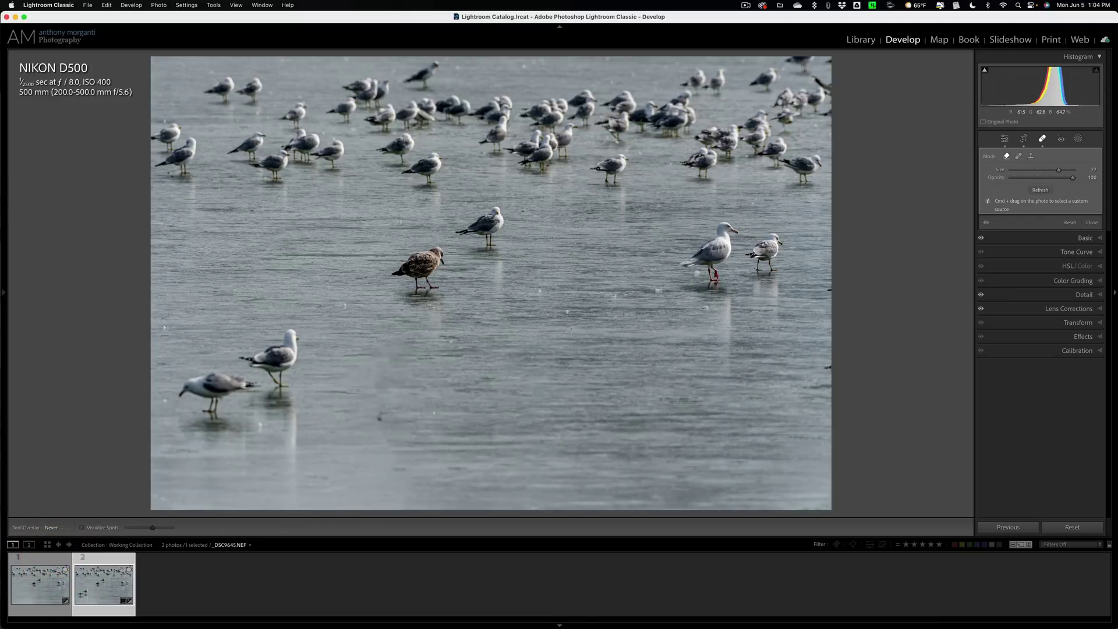
left_click(379, 419)
left_click(50, 527)
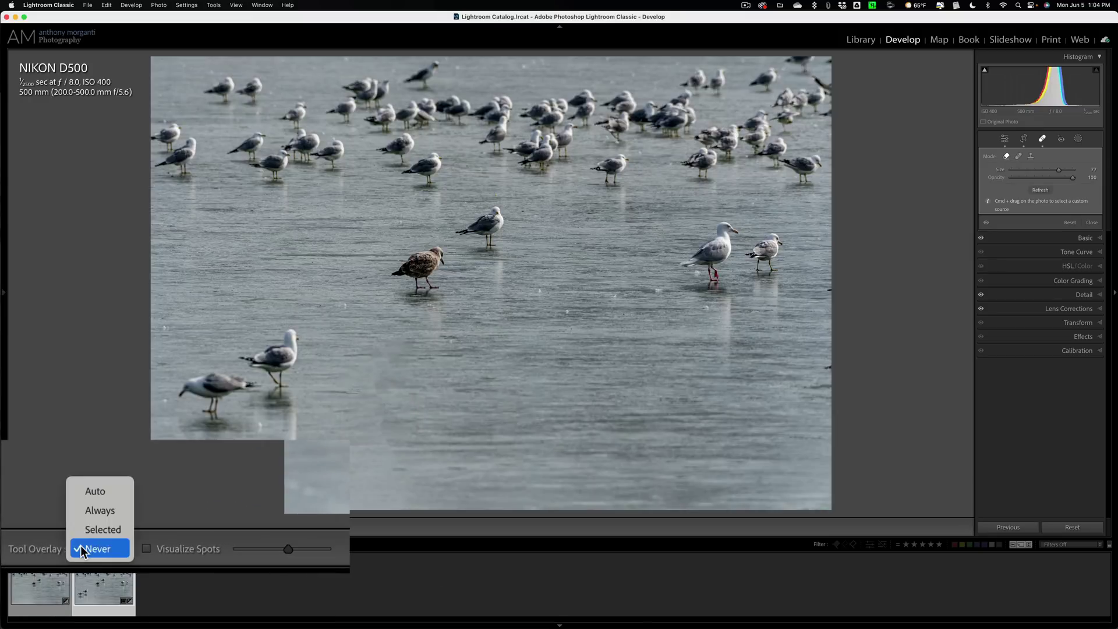
Set Tool Overlay back to Auto and erase the remaining lower-left gulls and their leftover blur
left_click(93, 492)
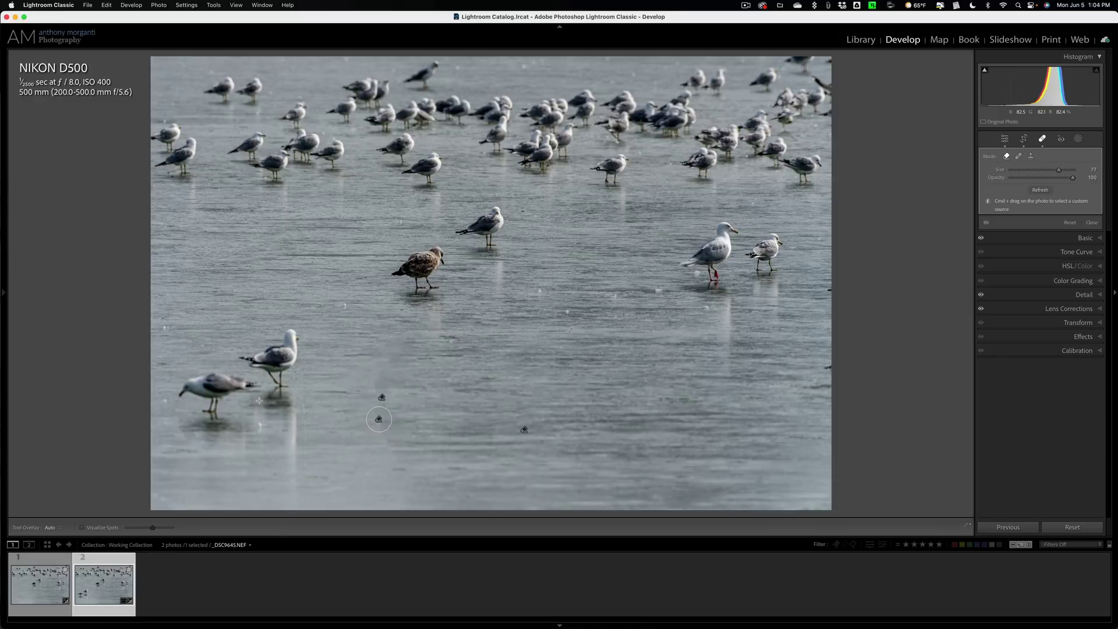
left_click(268, 446)
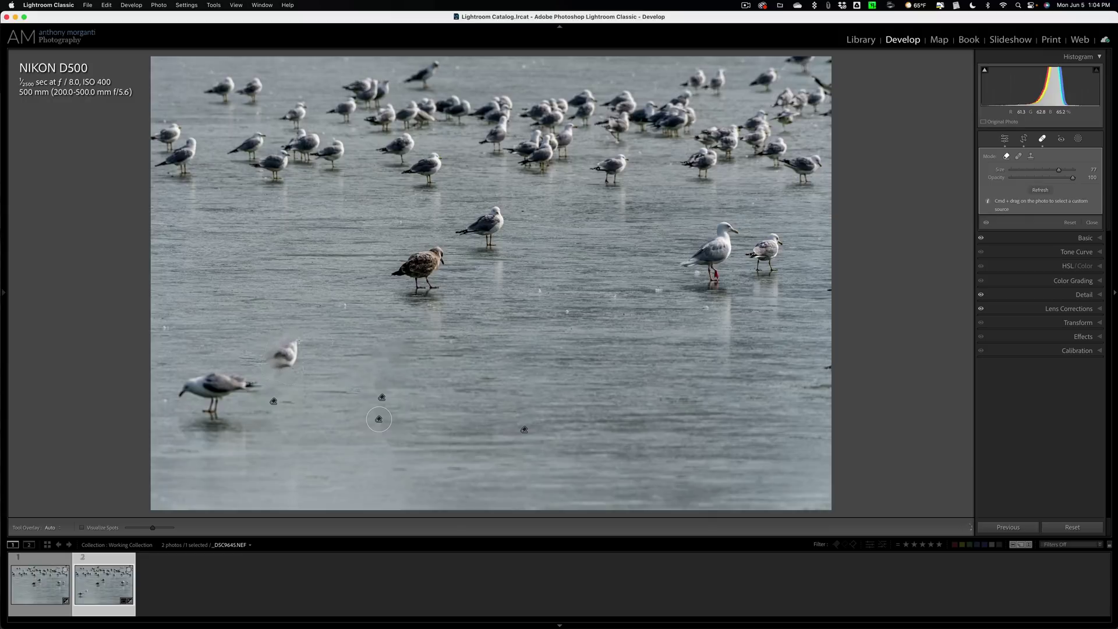
left_click(299, 353)
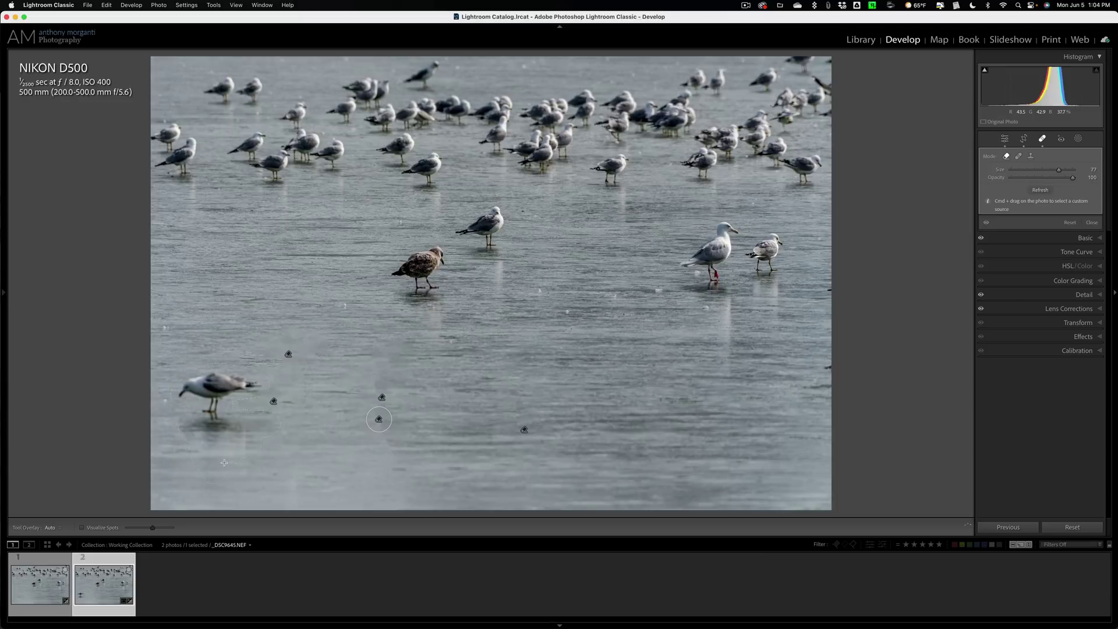
left_click(224, 461)
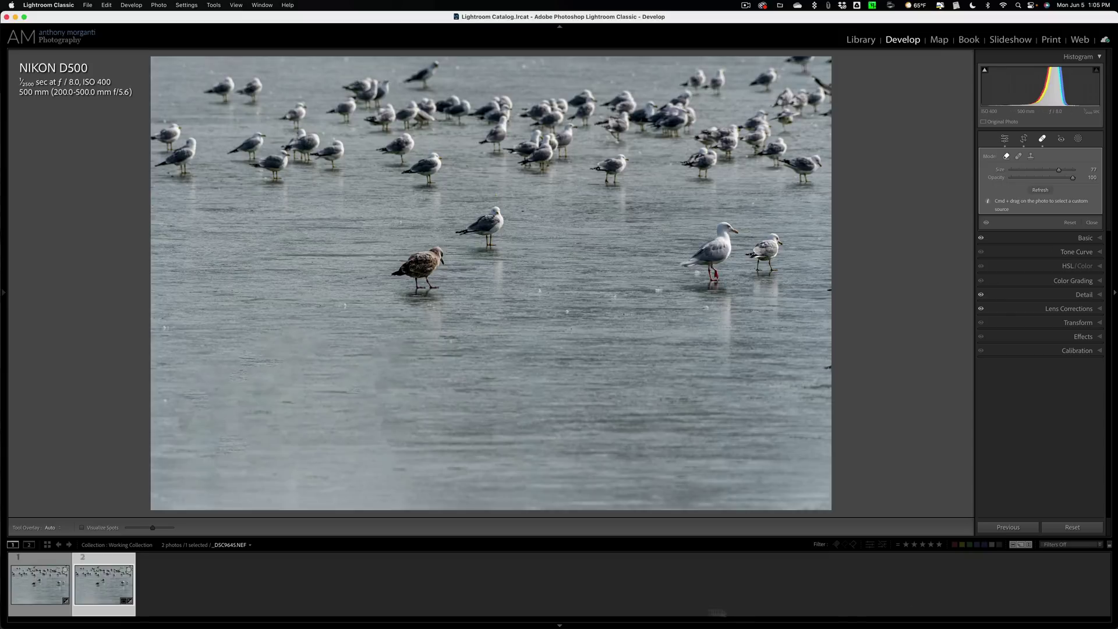
Select the first filmstrip photo, the Photoshop-edited _DSC9645-Edit.tif, for comparison
left_click(45, 581)
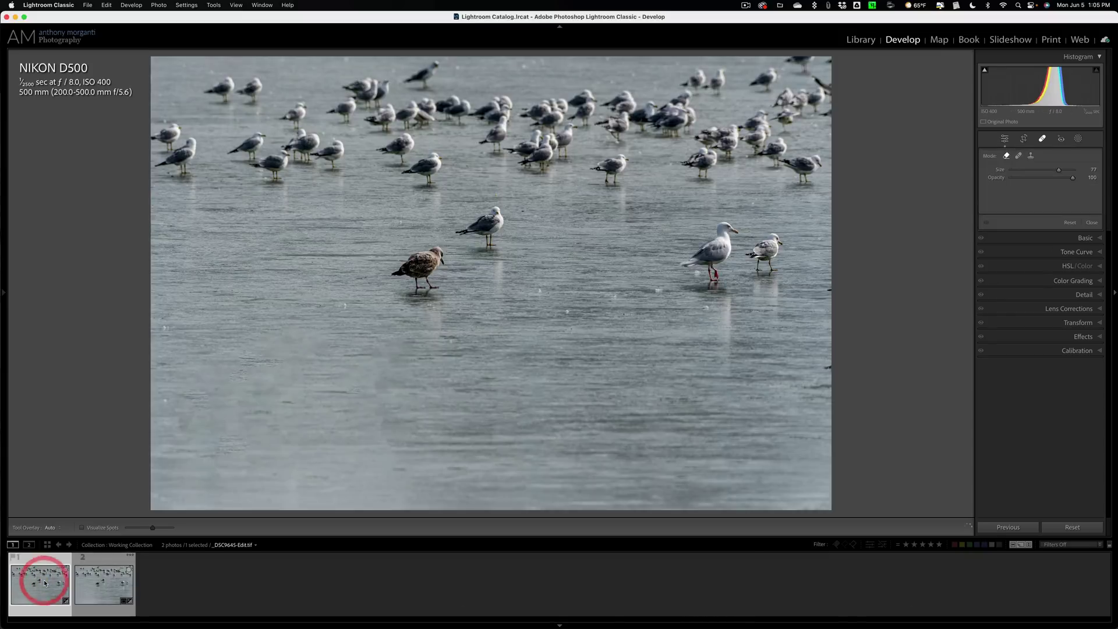